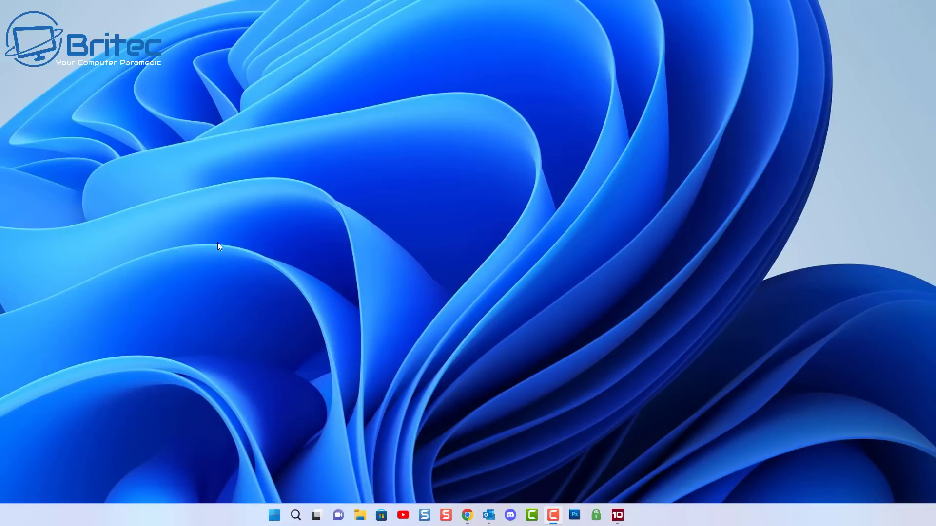
Open the Diagnostics & feedback page within the Windows Privacy & security settings
left_click(274, 515)
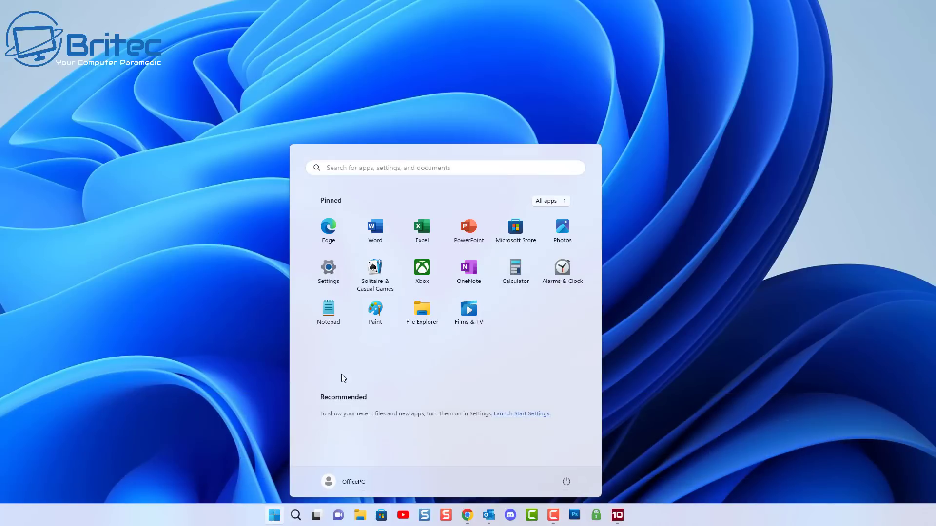
left_click(323, 267)
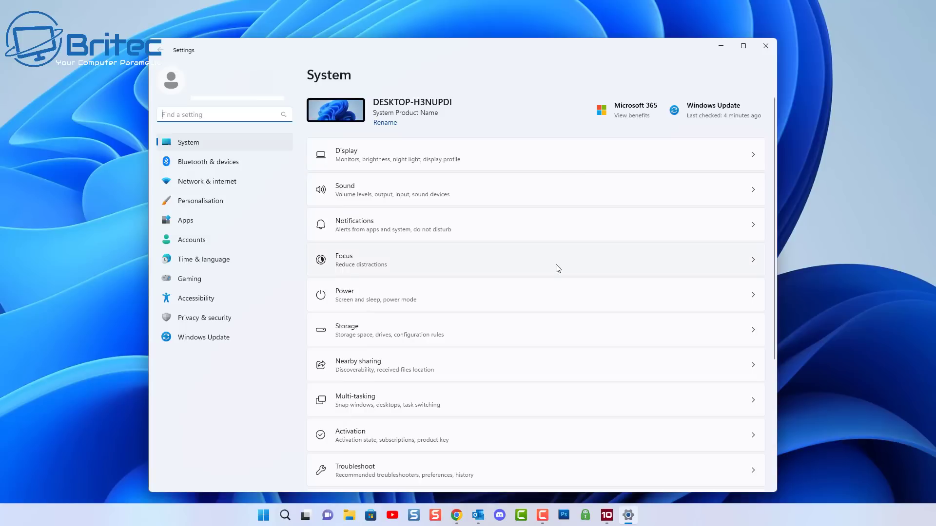
left_click(213, 322)
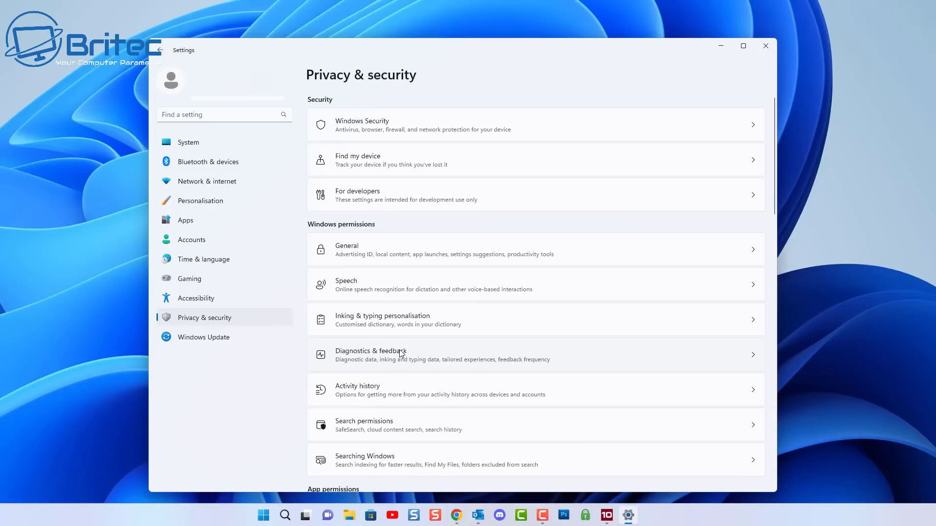
left_click(446, 353)
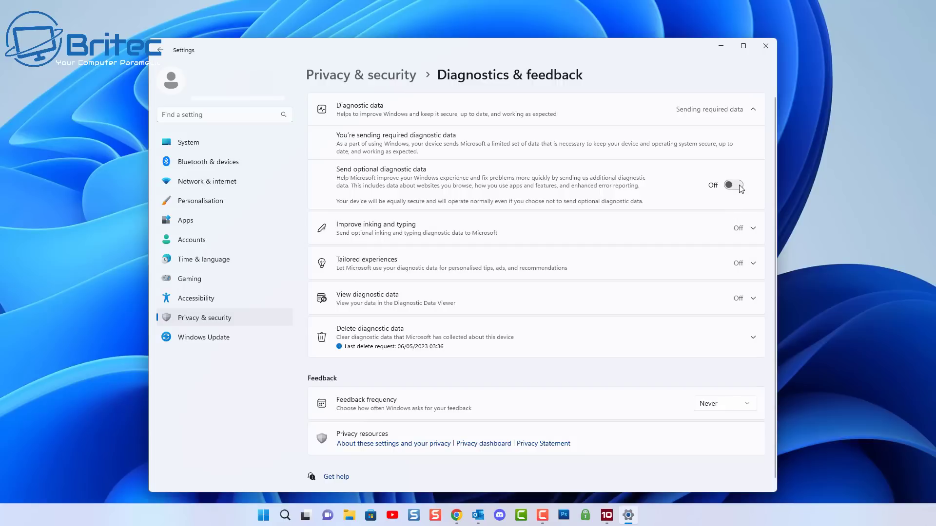
Check the Improve inking and typing, Tailored experiences and View diagnostic data settings
left_click(752, 233)
left_click(752, 233)
left_click(754, 264)
left_click(753, 265)
left_click(752, 300)
left_click(752, 299)
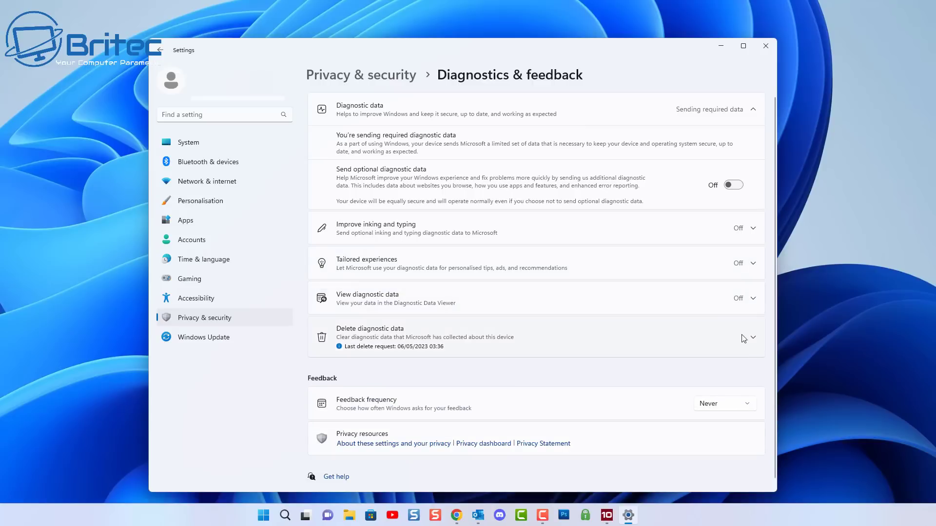
Delete the diagnostic data Microsoft has collected about this device and check the Feedback frequency options
left_click(369, 344)
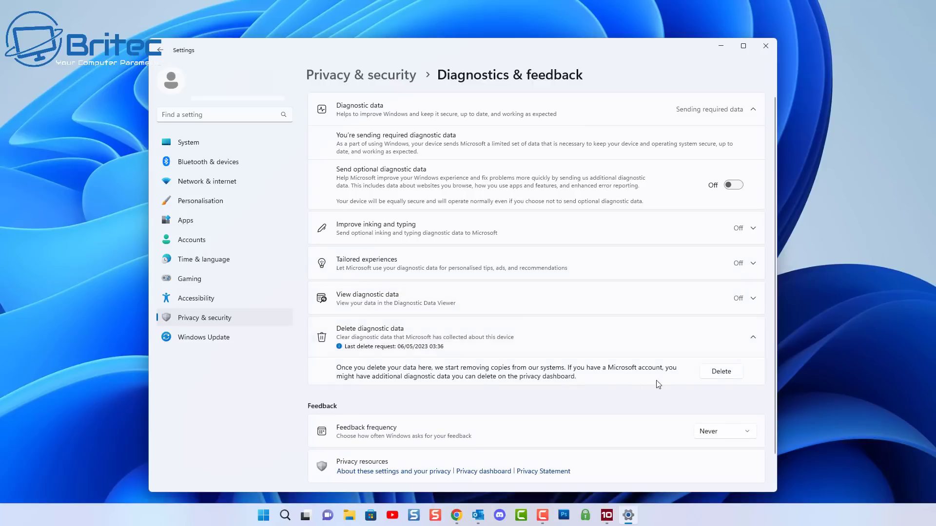
left_click(710, 373)
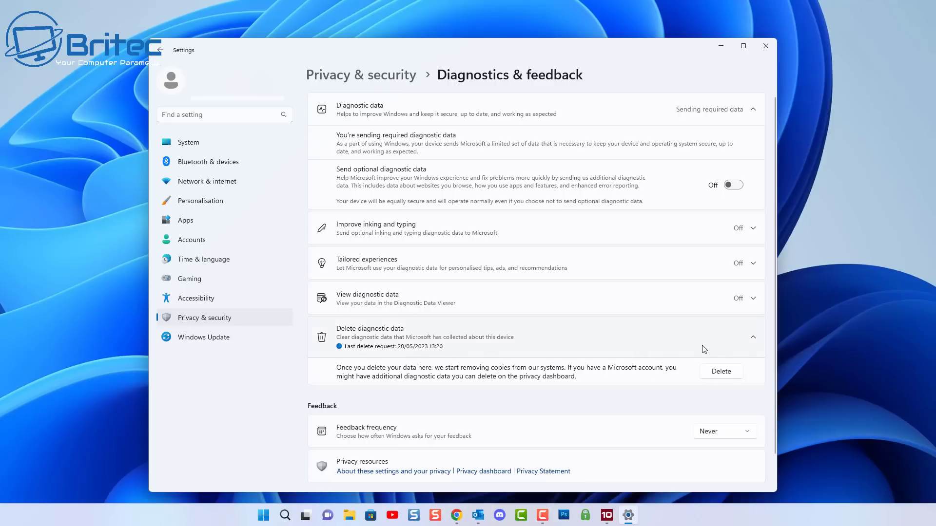
scroll(707, 346, "down", 1)
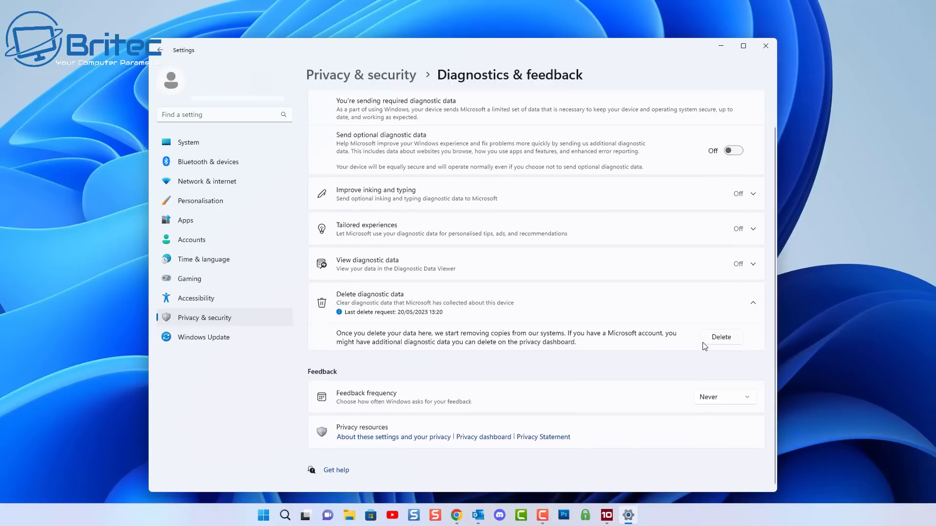
left_click(748, 401)
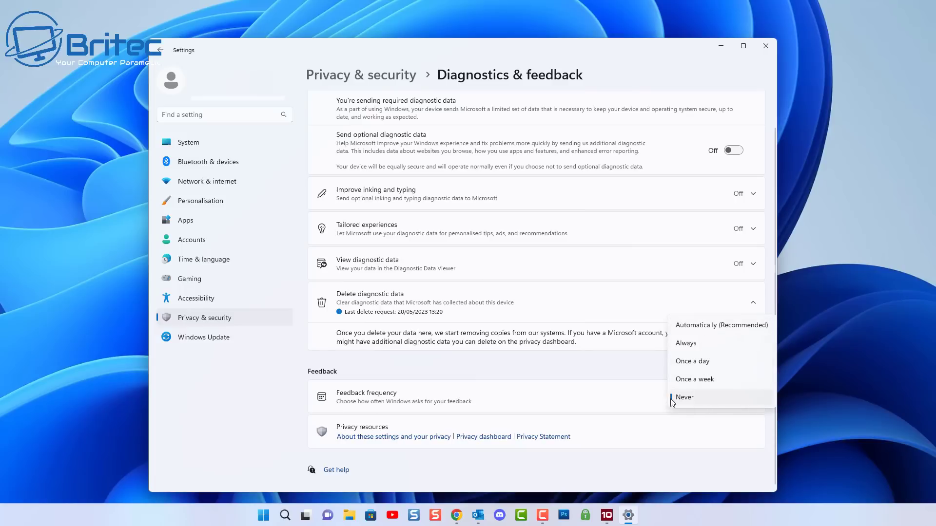
left_click(573, 404)
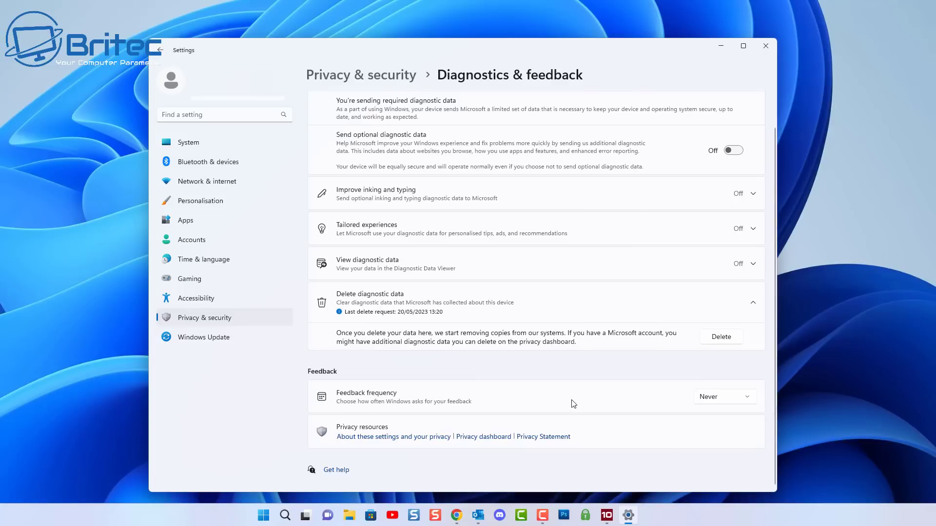
scroll(609, 401, "up", 1)
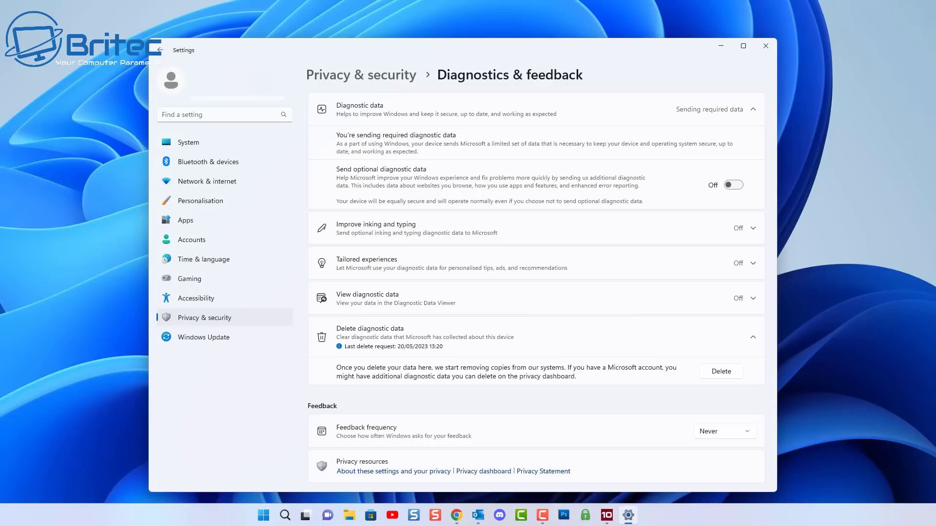
Review the General privacy permissions and try the switch for personalised ads based on the advertising ID
left_click(203, 316)
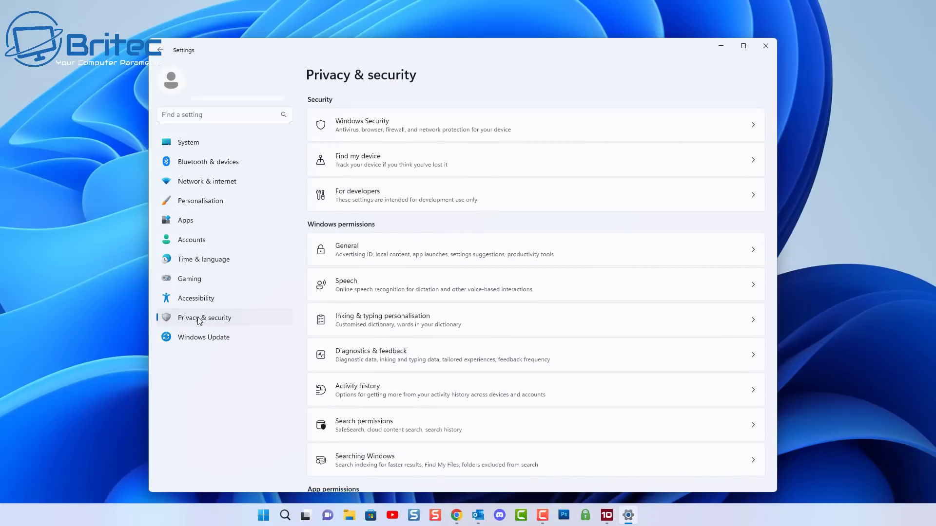
left_click(452, 250)
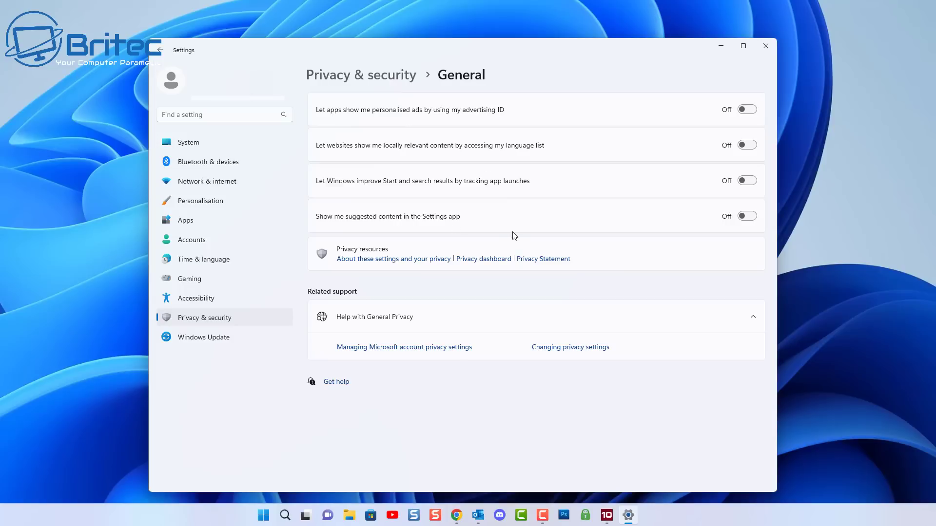
left_click(744, 111)
left_click(746, 110)
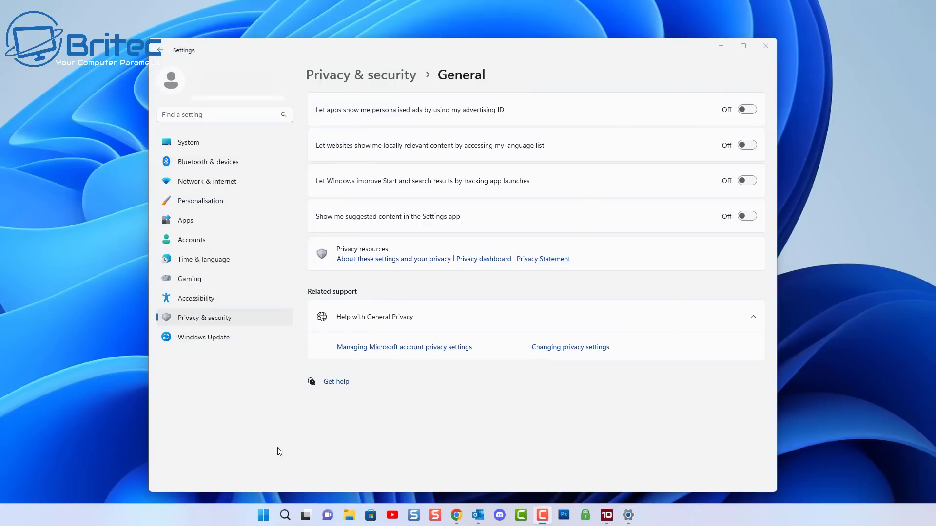
Clear the account's activity history in the Activity history privacy settings
left_click(160, 50)
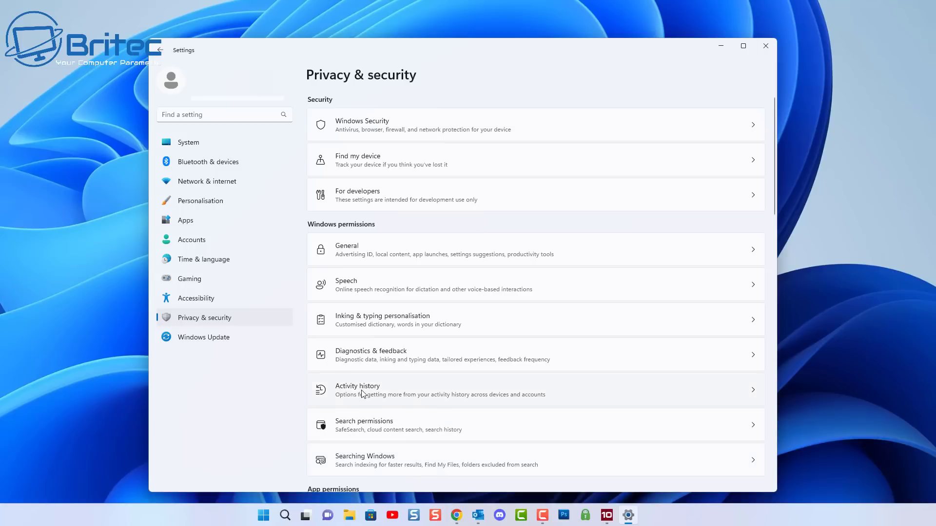
left_click(437, 393)
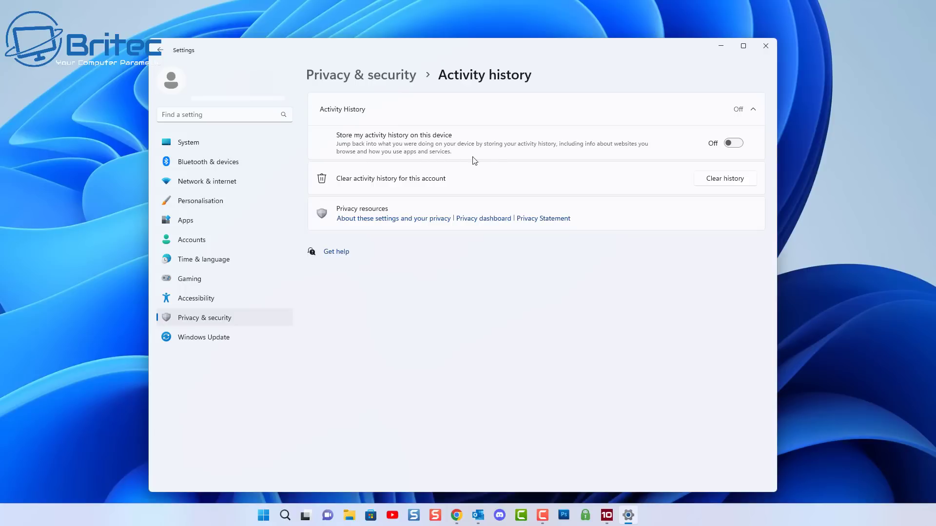
left_click(726, 184)
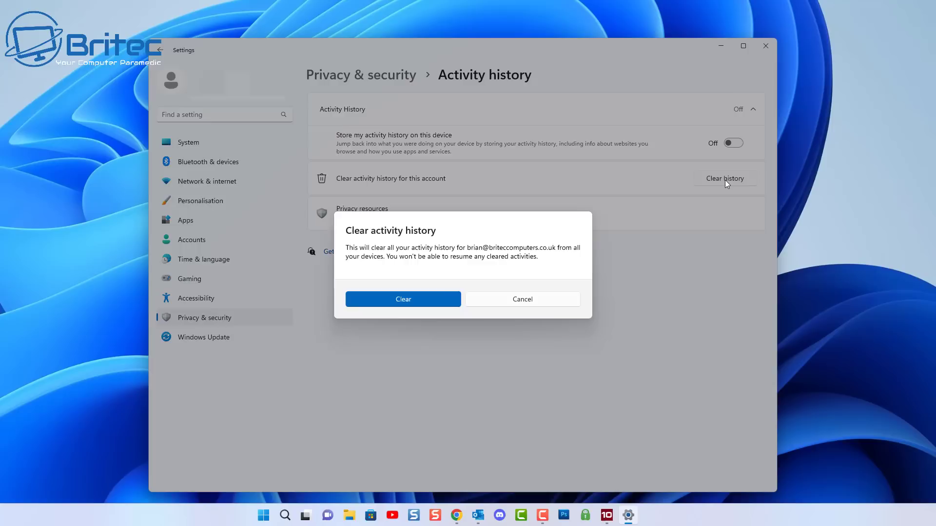
left_click(410, 302)
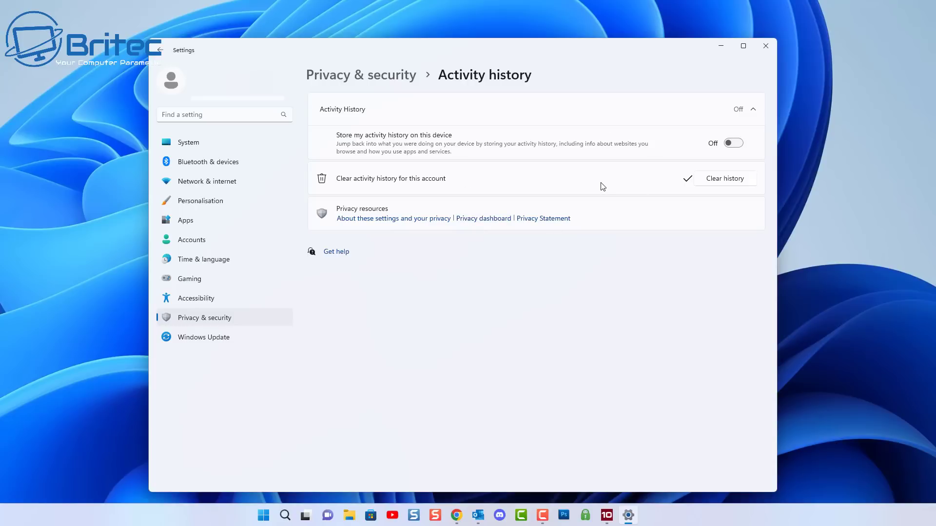
Clear the customised dictionary under Inking & typing personalisation
left_click(164, 48)
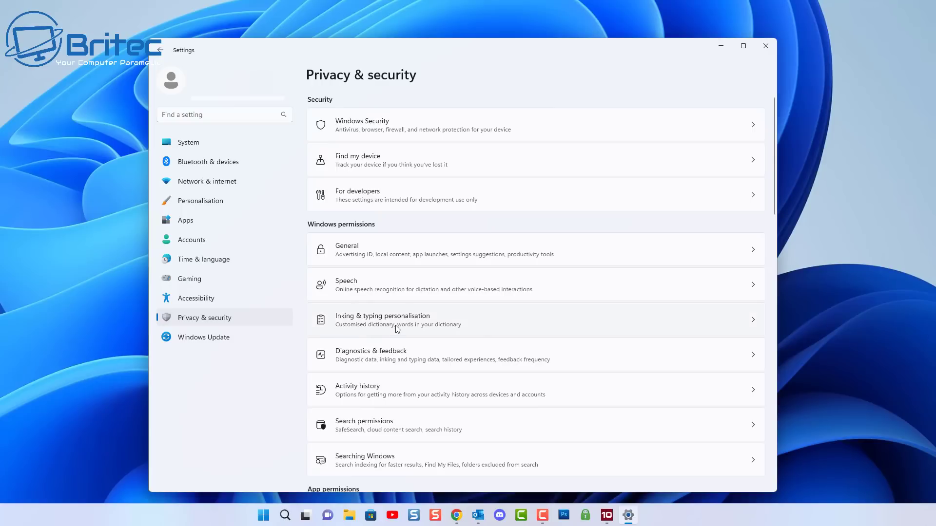
left_click(496, 329)
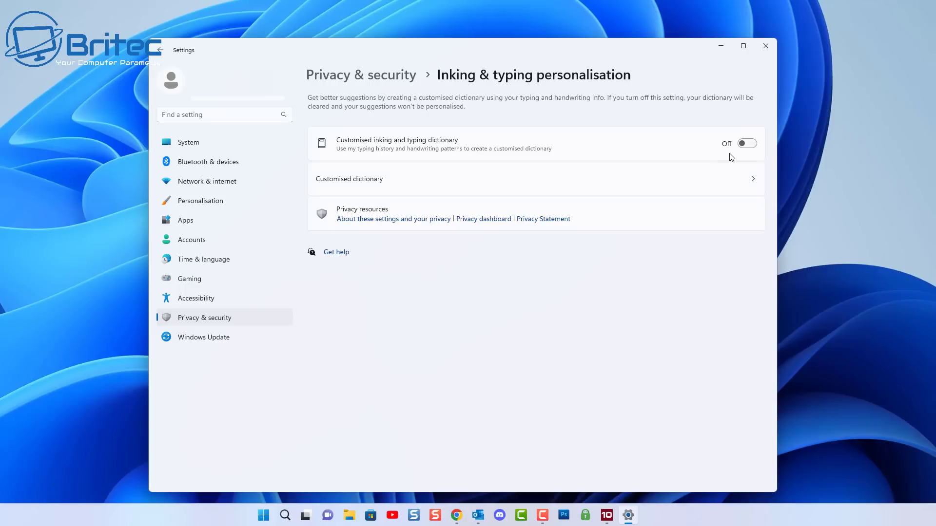
left_click(751, 180)
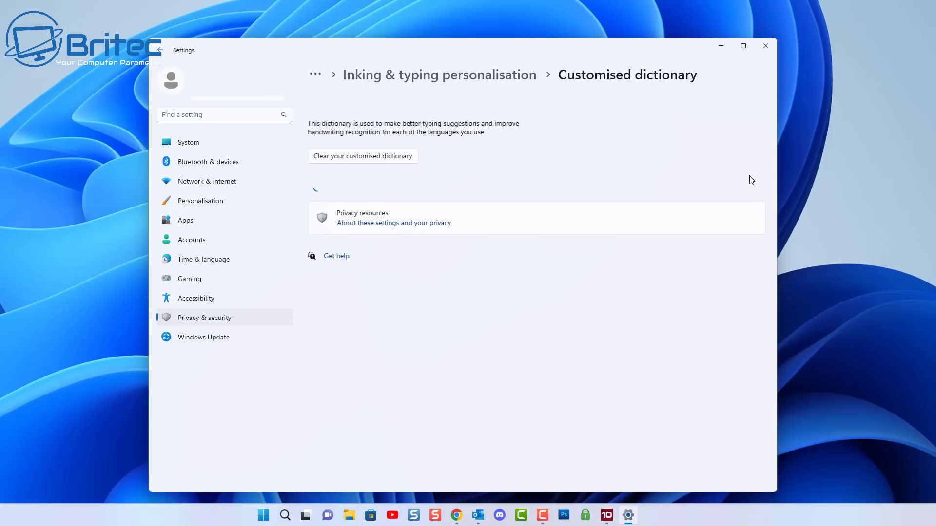
left_click(387, 162)
left_click(423, 304)
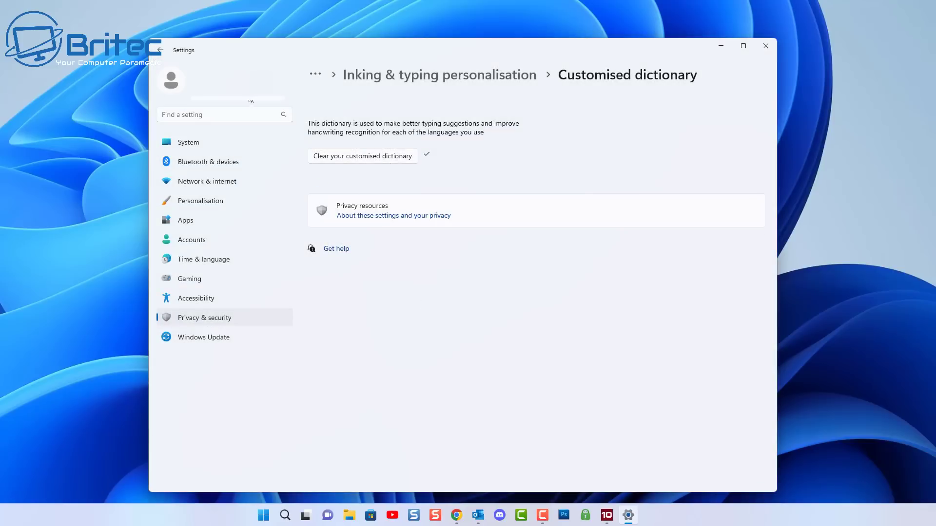
Check the Find my device setting in Privacy & security
left_click(160, 51)
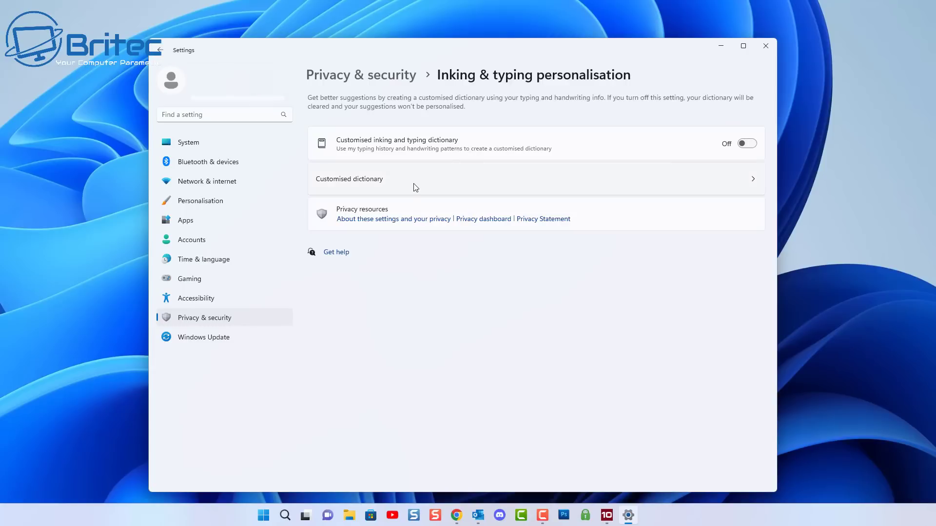
left_click(160, 51)
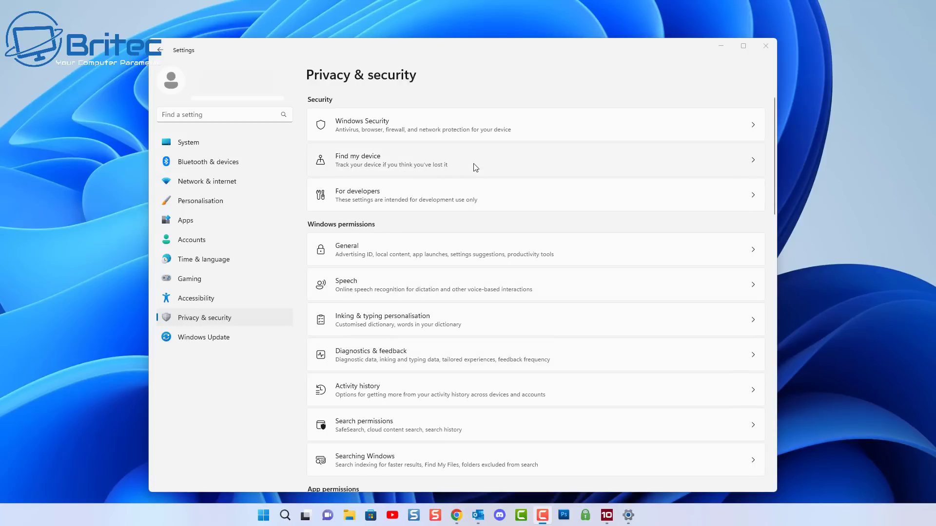
left_click(506, 162)
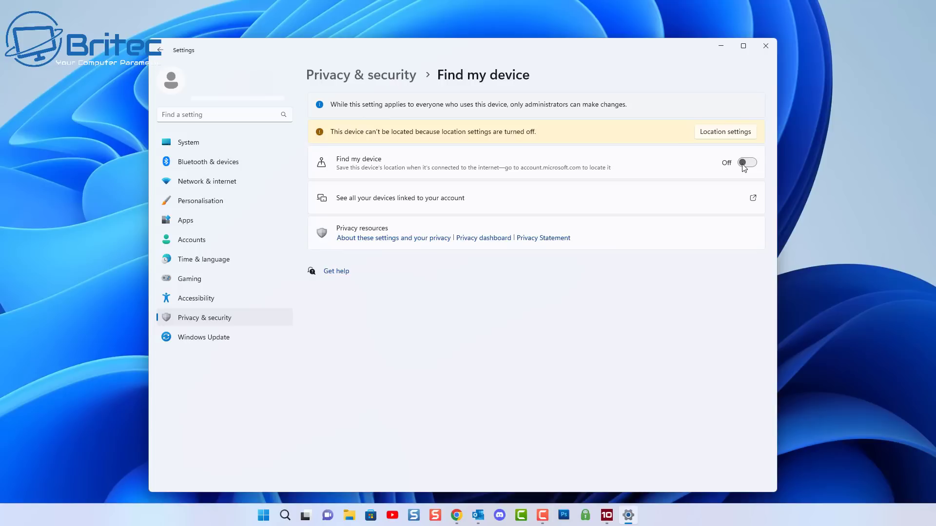
Clear the device's location history in the Location app permission settings
left_click(159, 55)
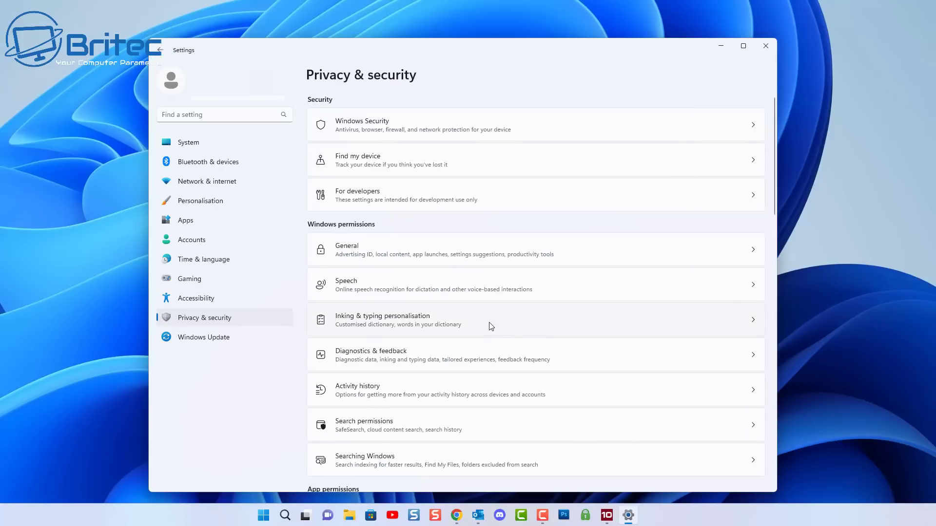
scroll(491, 326, "down", 5)
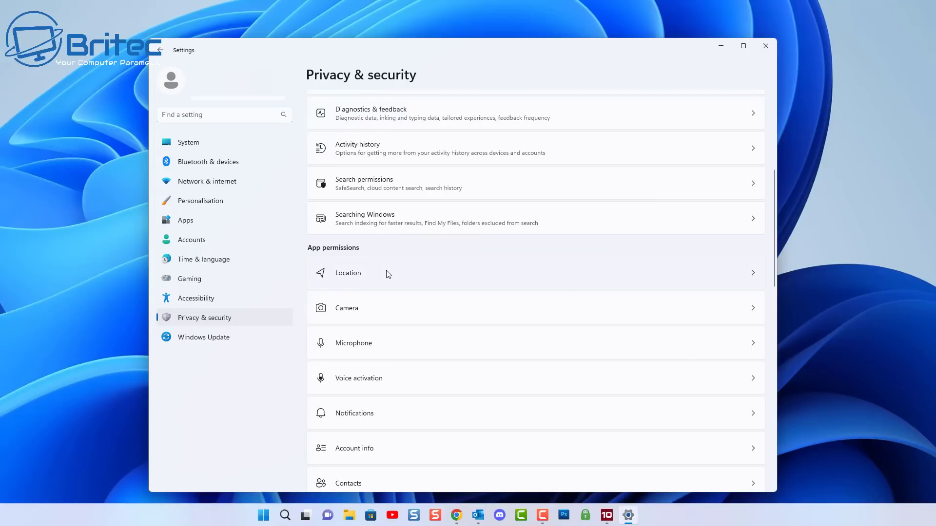
left_click(389, 274)
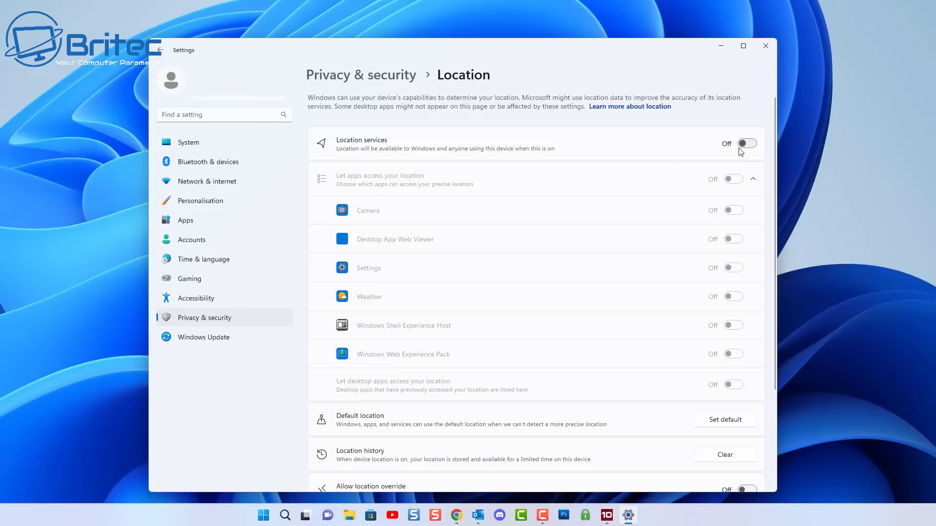
scroll(740, 155, "down", 3)
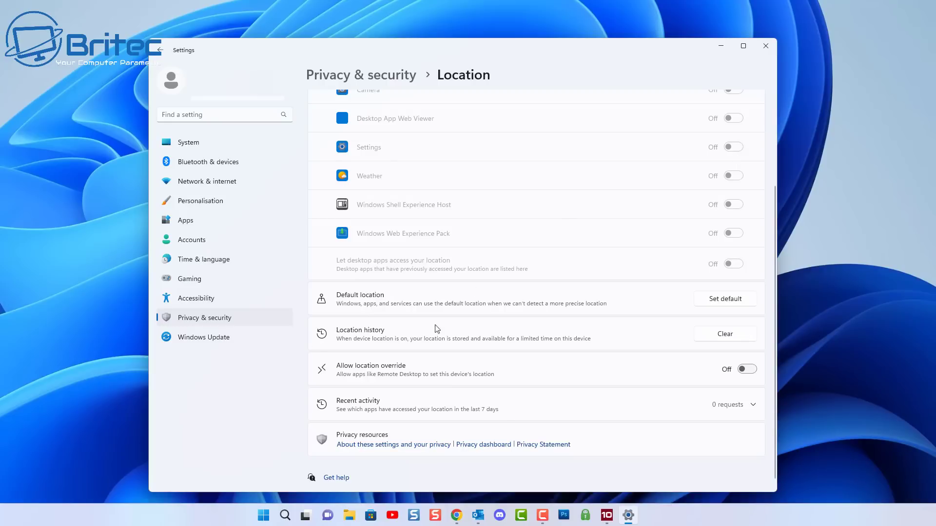
left_click(716, 341)
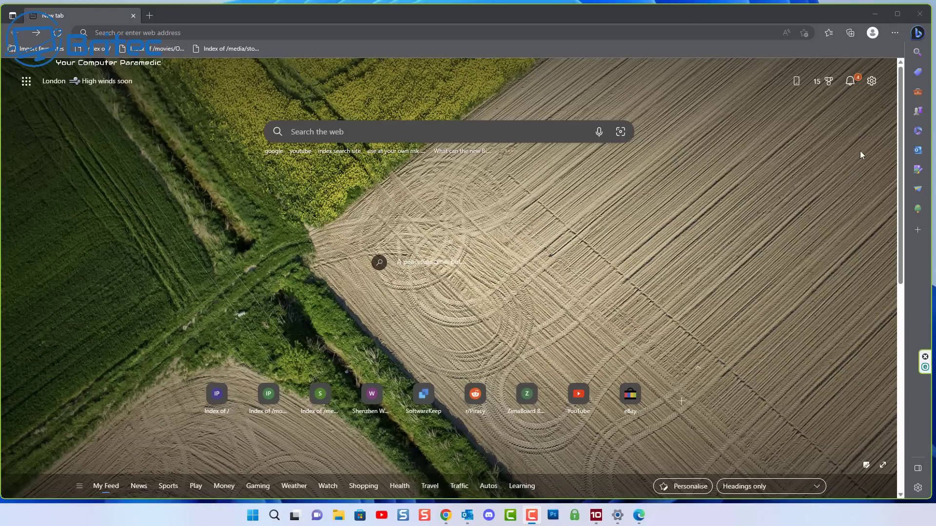
In Microsoft Edge, keep tracking prevention on and set it to Strict in the privacy, search, and services settings
left_click(893, 33)
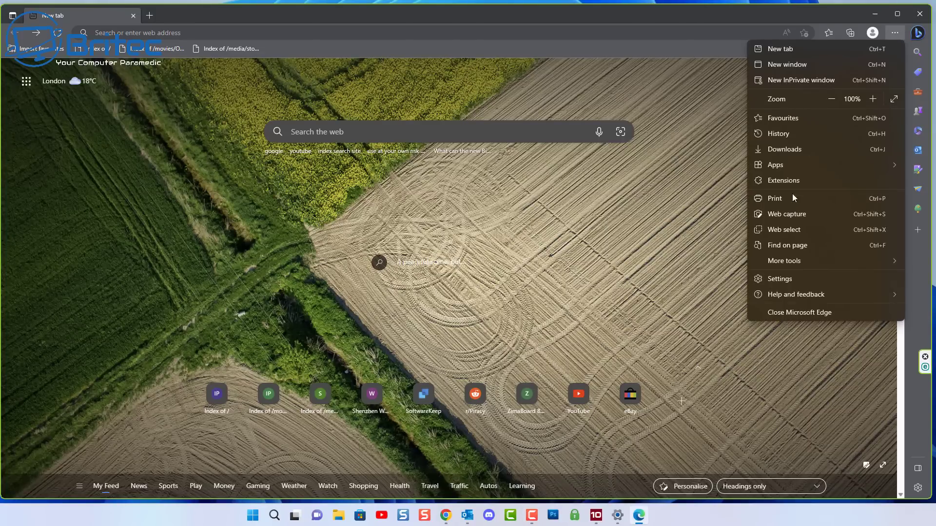
left_click(786, 278)
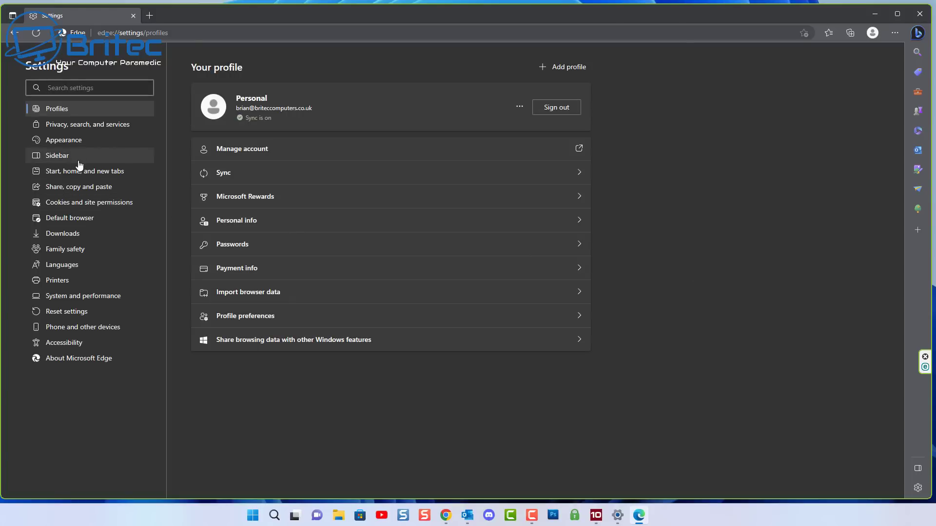
left_click(94, 126)
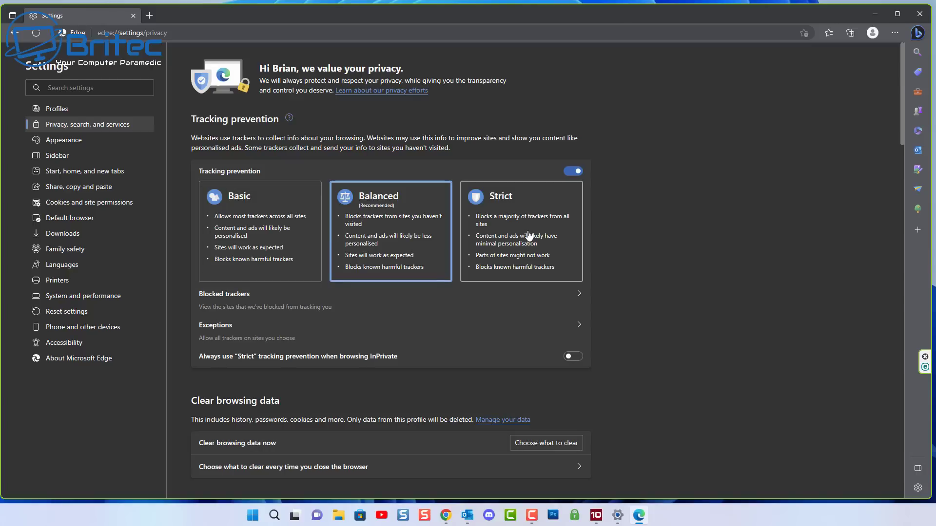
left_click(575, 173)
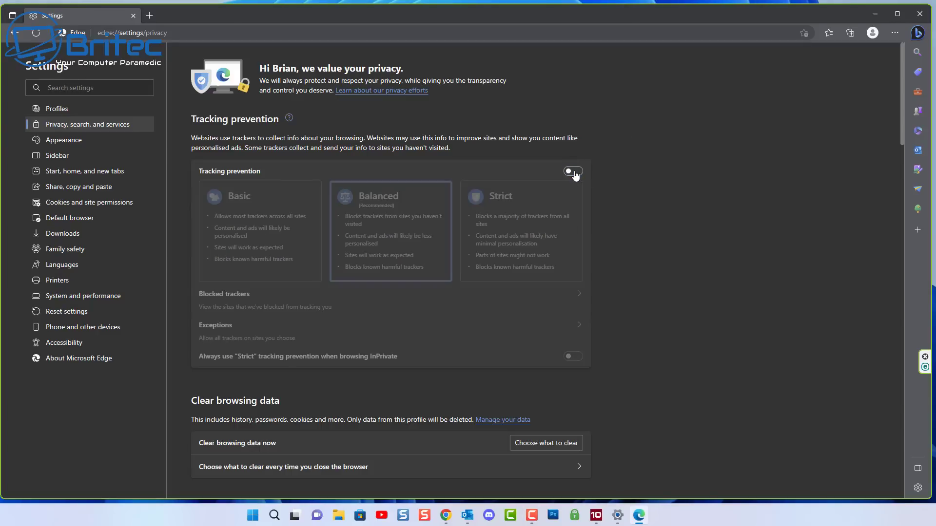
left_click(576, 173)
left_click(530, 229)
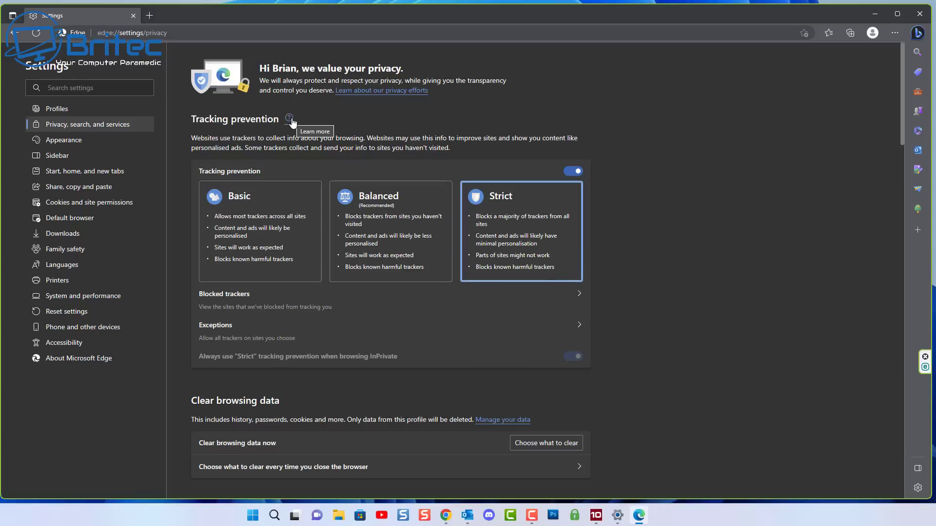
Compare the Balanced and Strict tracking prevention levels and choose Balanced
left_click(402, 223)
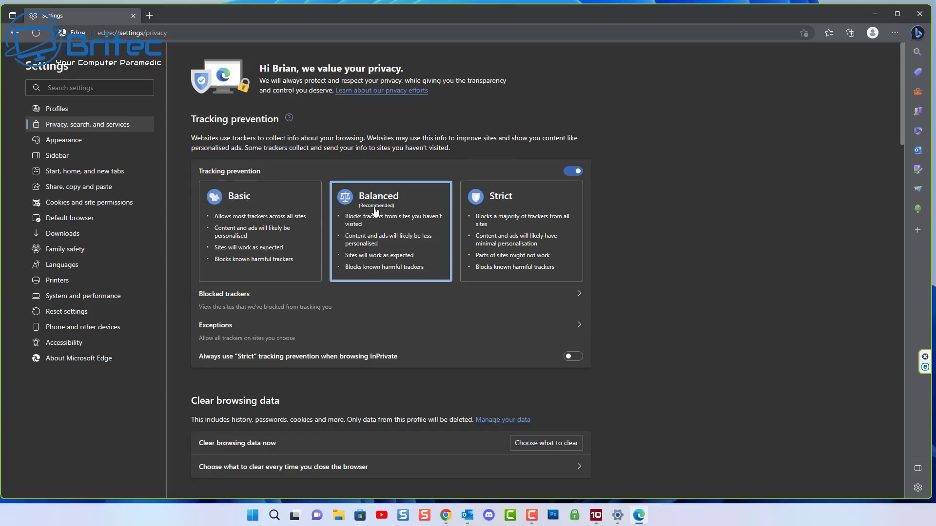
key("Right")
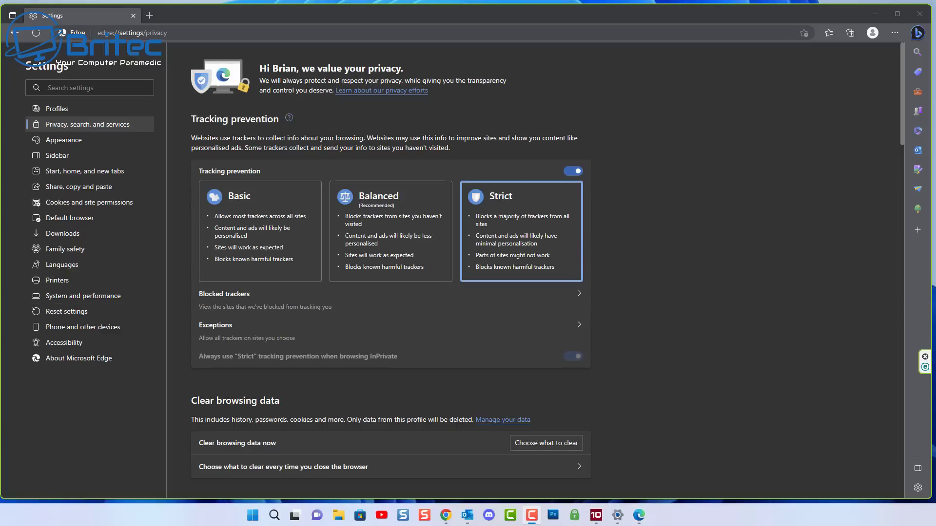
left_click(369, 240)
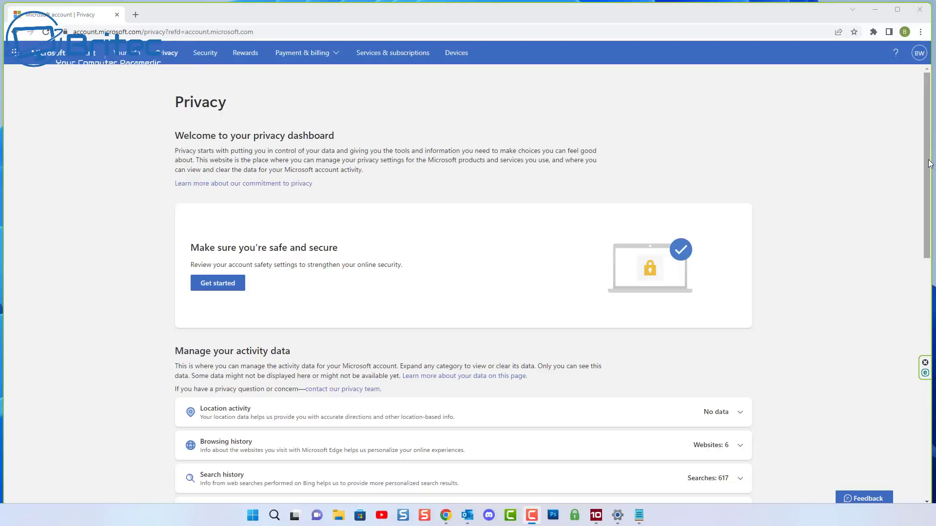
On the Microsoft account privacy dashboard in Chrome, clear all app and service performance data
left_click_drag(926, 161, 932, 274)
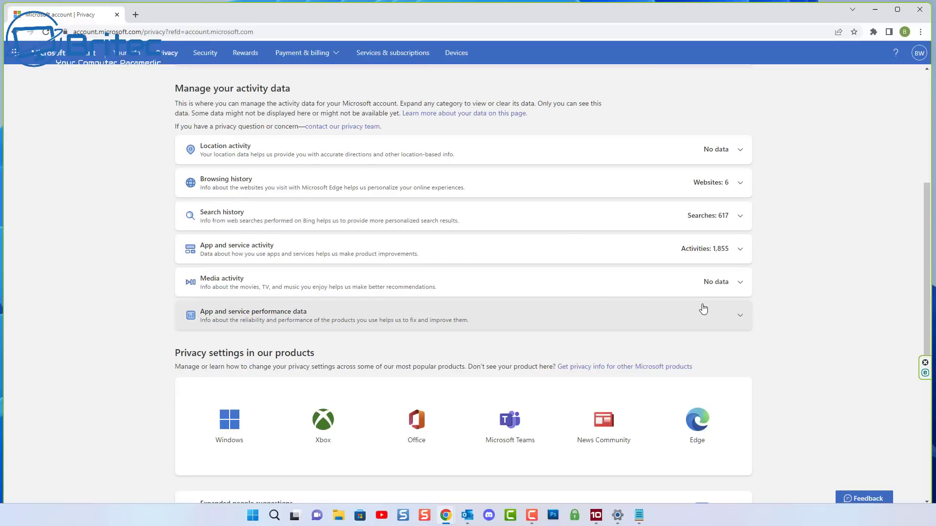
left_click(741, 318)
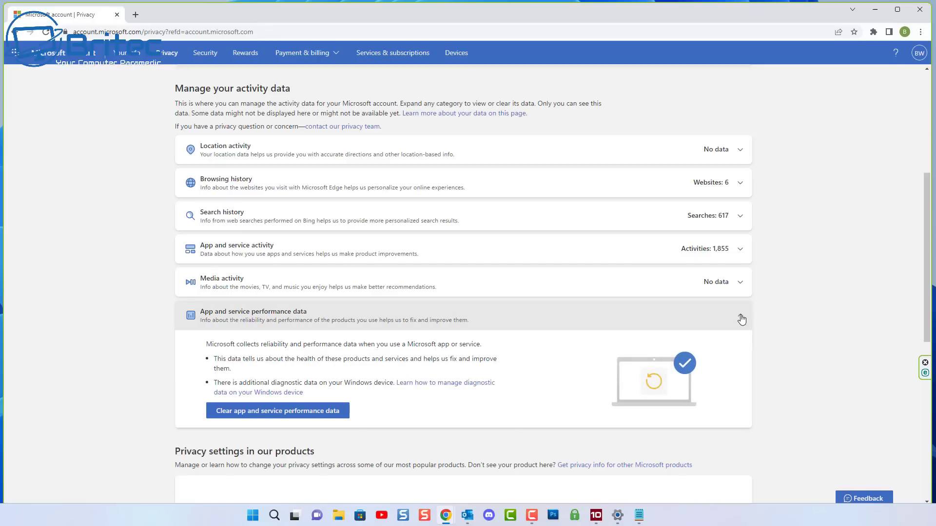
left_click(304, 414)
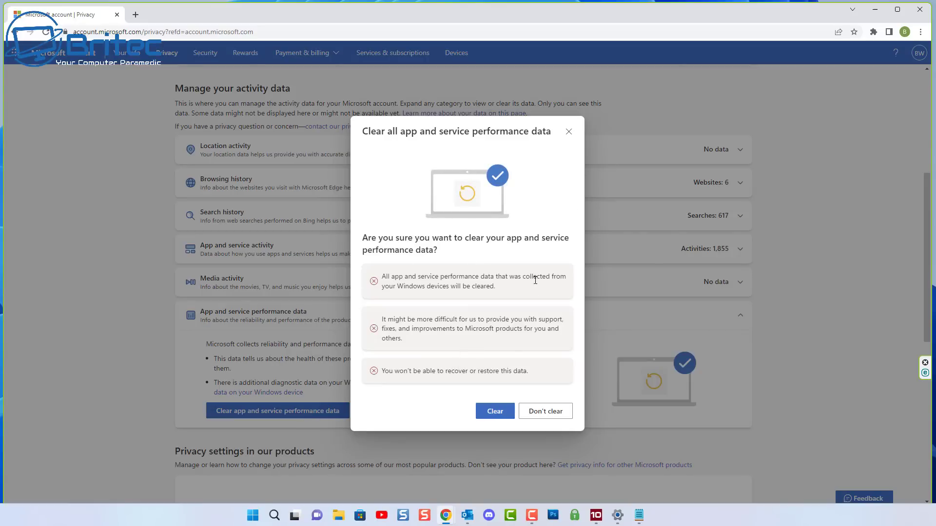
left_click(499, 413)
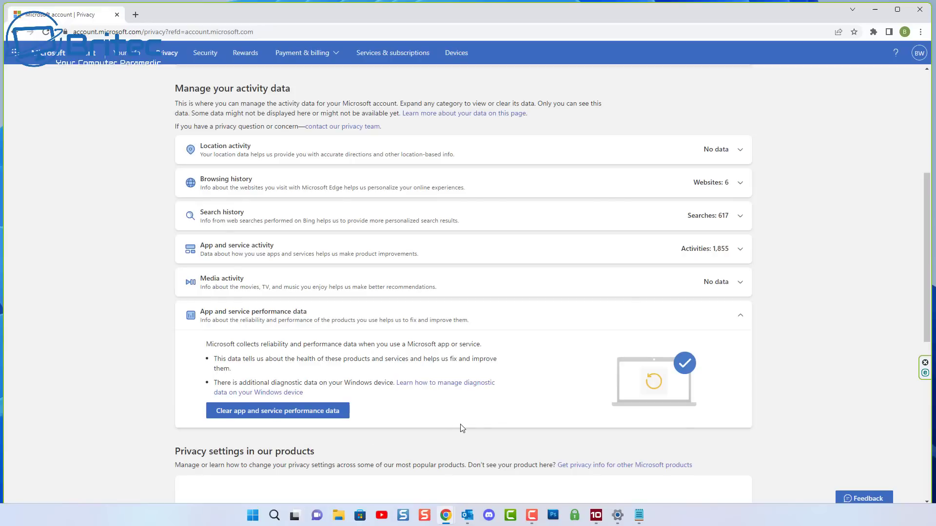
Clear all app and service activity data under Manage your activity data
left_click(739, 253)
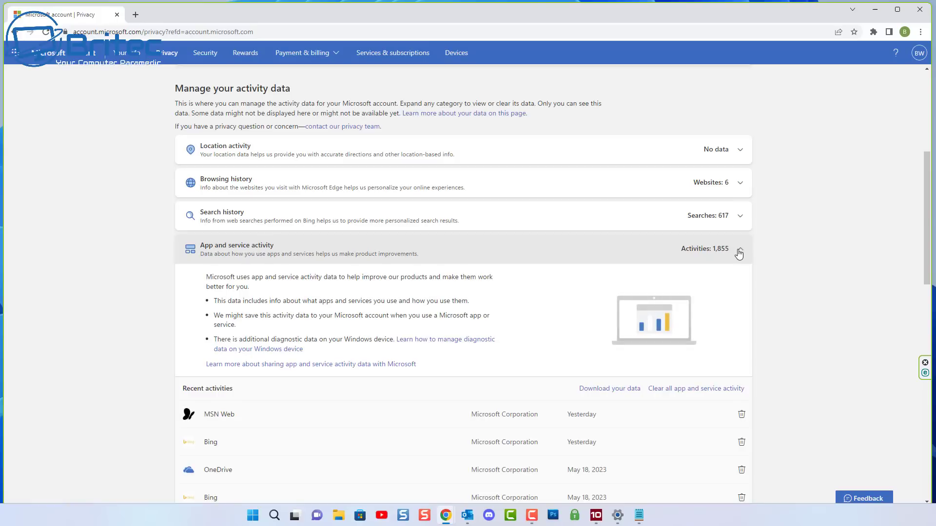
scroll(730, 269, "down", 3)
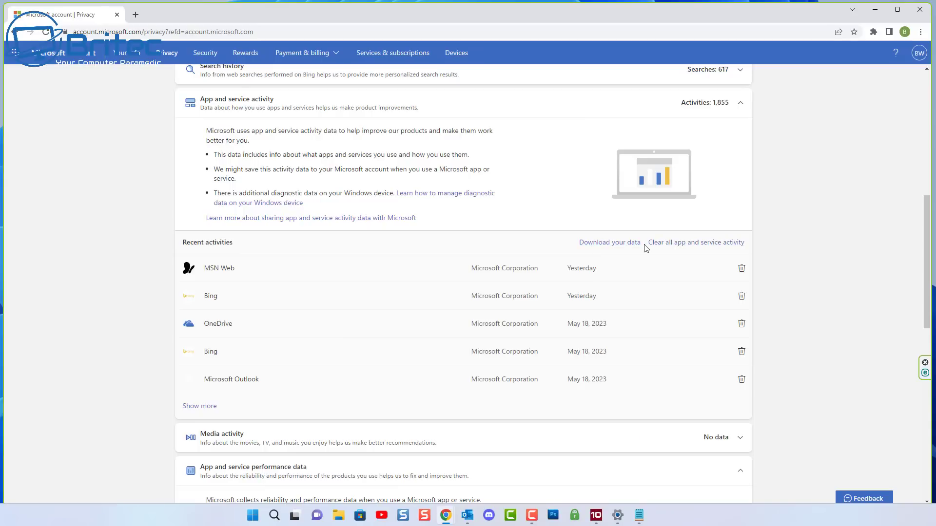
left_click(682, 244)
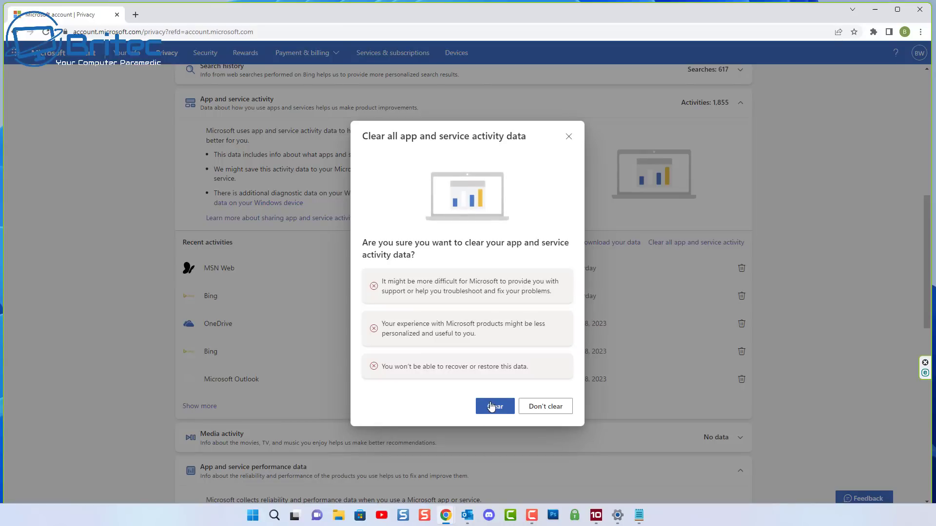
left_click(492, 406)
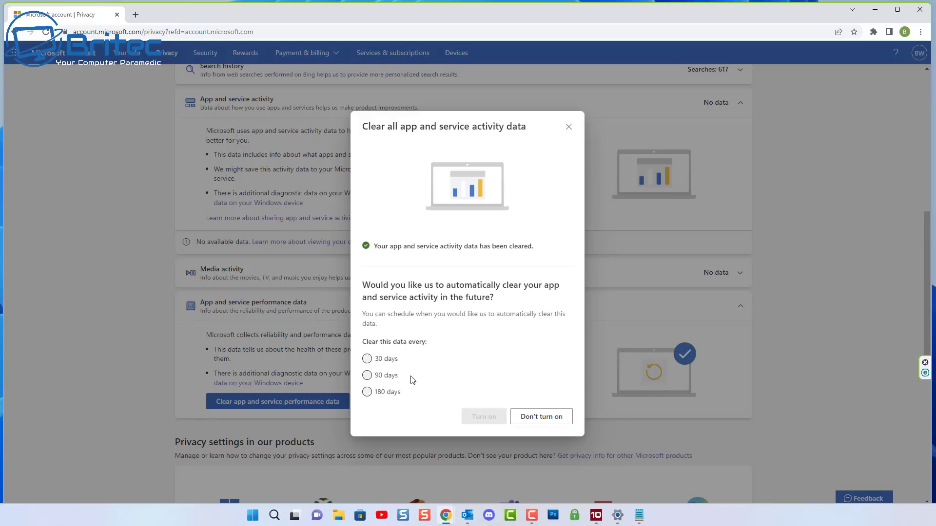
Schedule automatic clearing of the app and service activity every 30 days
left_click(367, 359)
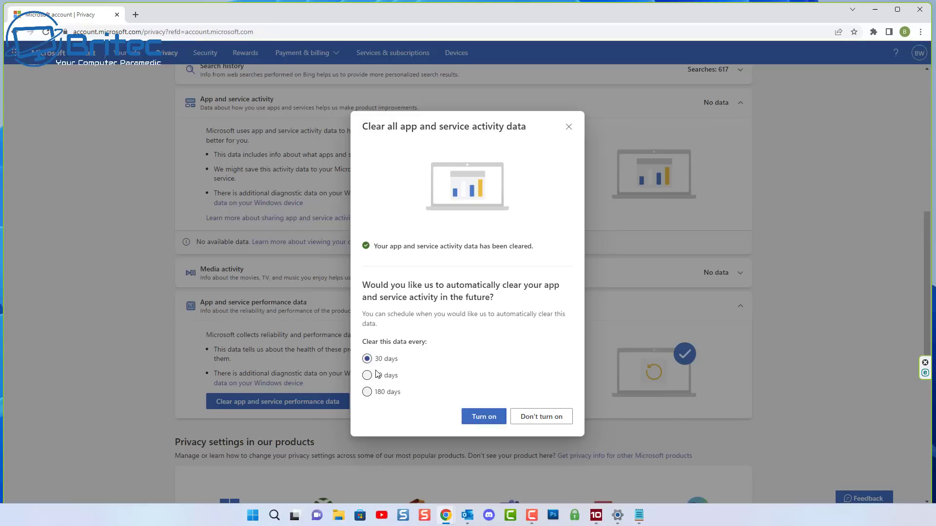
left_click(474, 419)
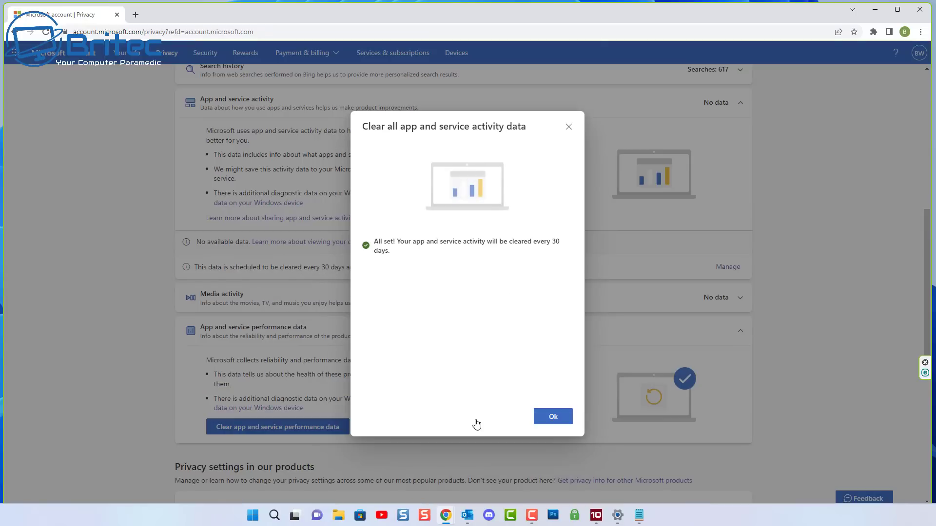
left_click(552, 417)
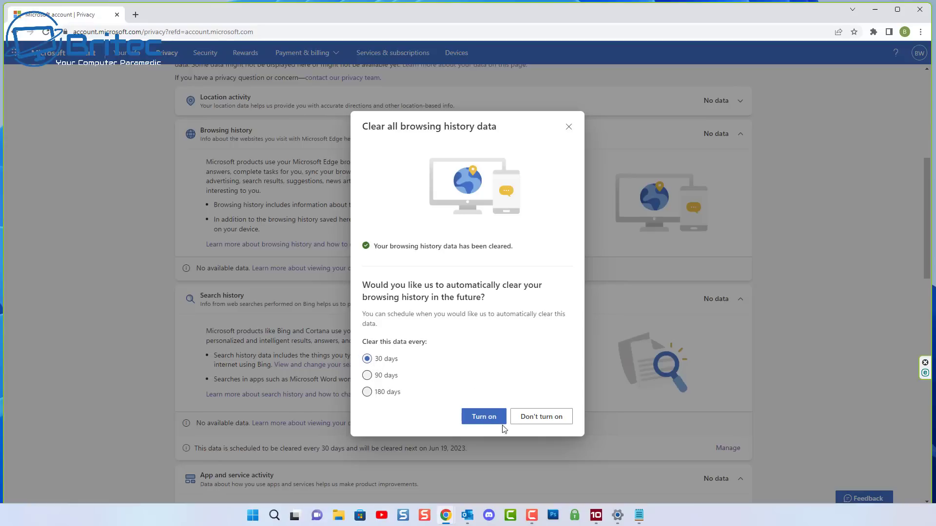
Turn on automatic clearing of the browsing history every 30 days, then review the remaining activity categories
left_click(478, 415)
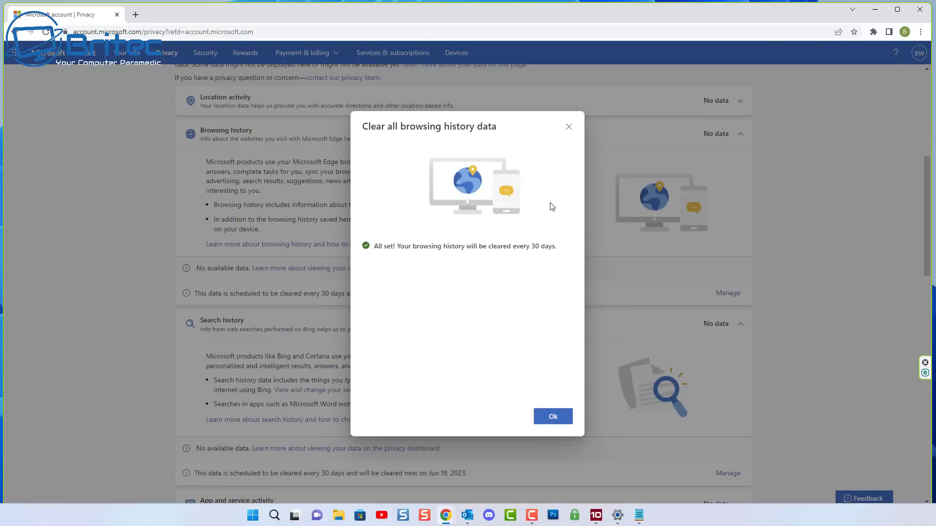
left_click(568, 127)
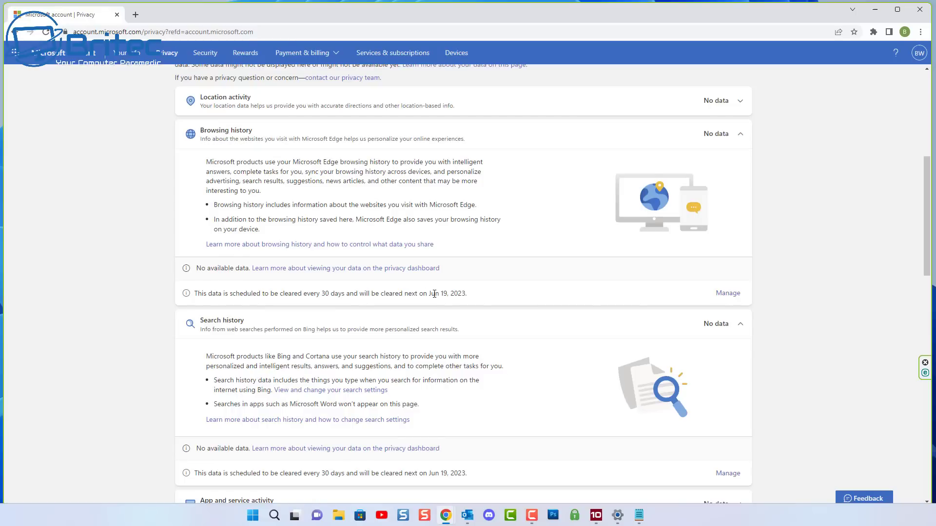
scroll(695, 405, "down", 3)
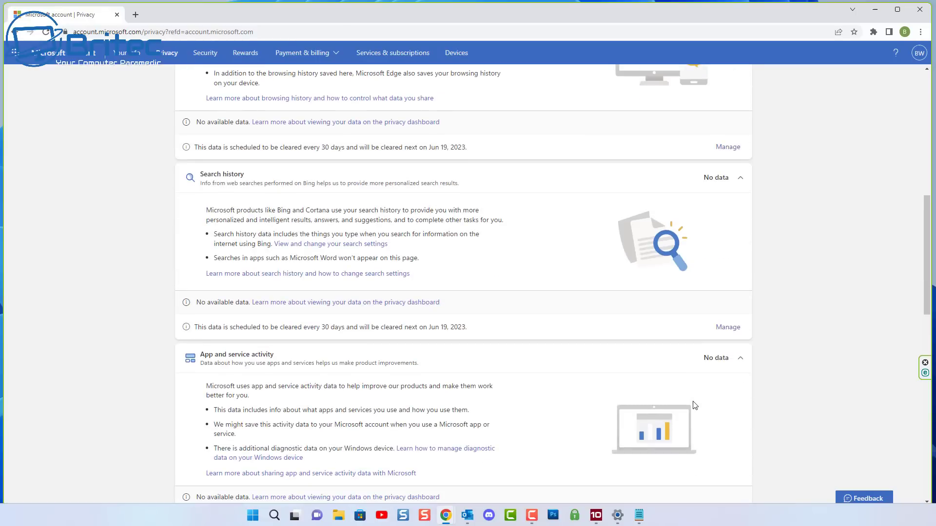
scroll(695, 405, "down", 6)
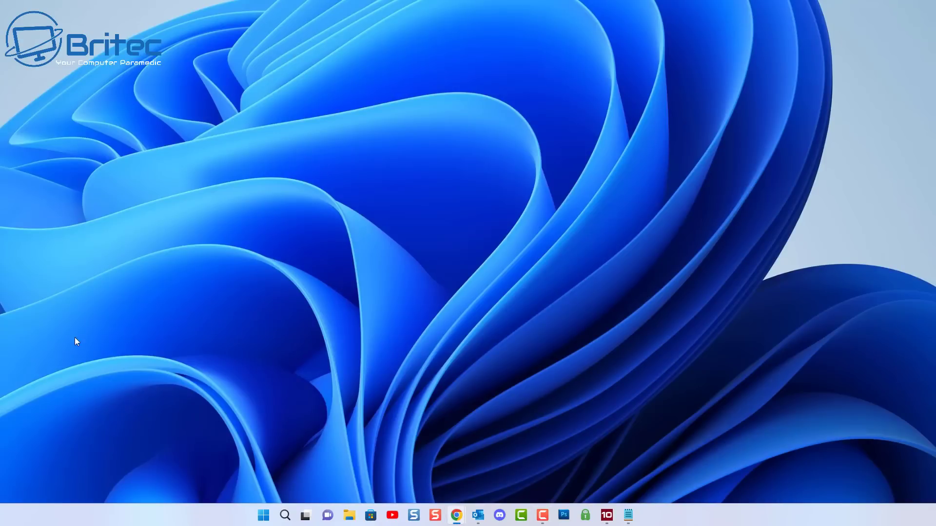
Search Windows for gpedit and open the Local Group Policy Editor
left_click(285, 515)
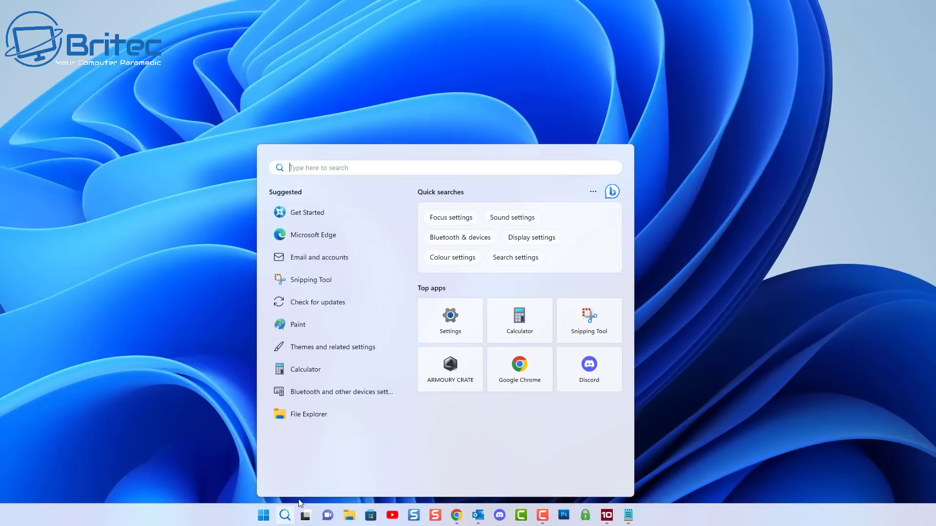
type("gpedit")
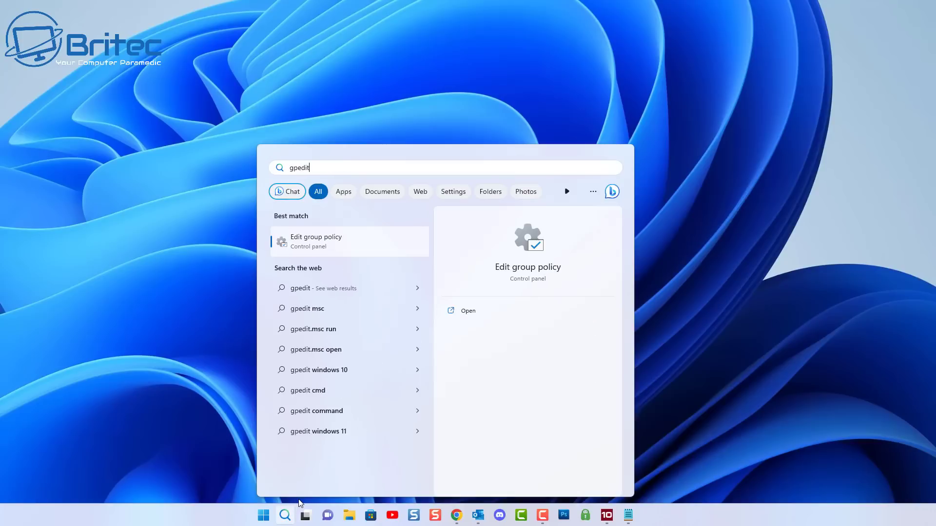
key("Return")
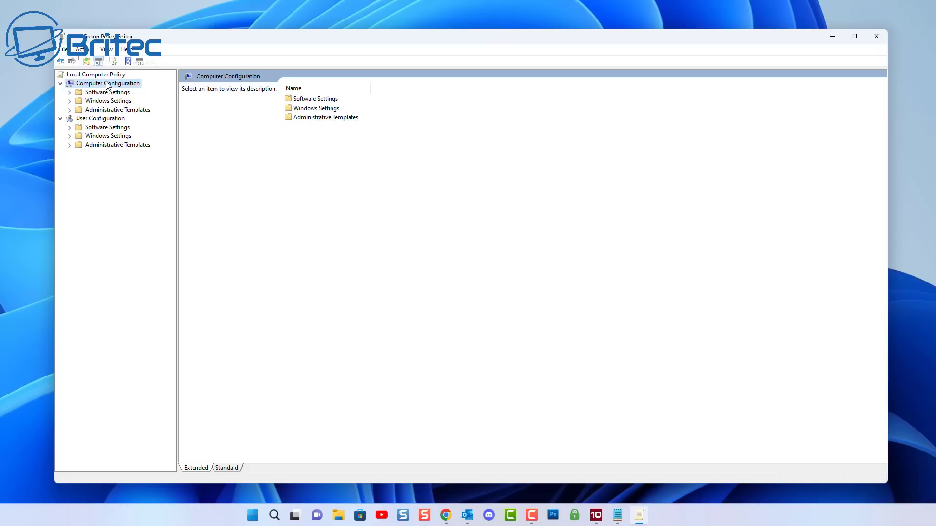
Open Data Collection and Preview Builds under the computer's Administrative Templates > Windows Components, and widen the policy tree to show full folder names
left_click(115, 110)
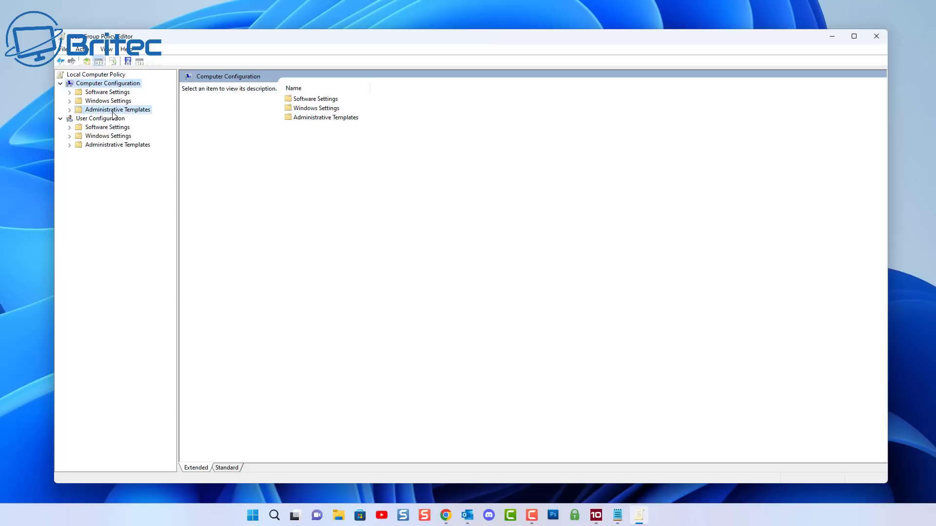
left_click(69, 110)
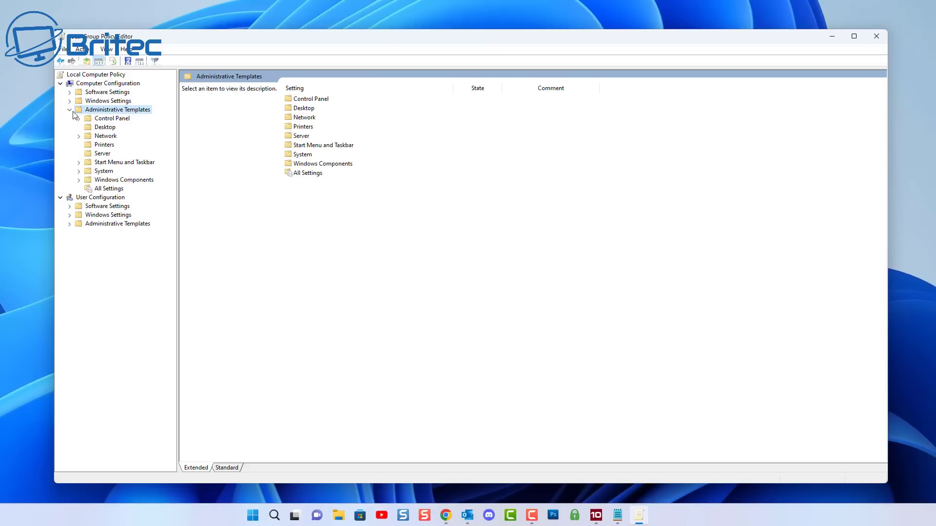
left_click(120, 181)
left_click(79, 180)
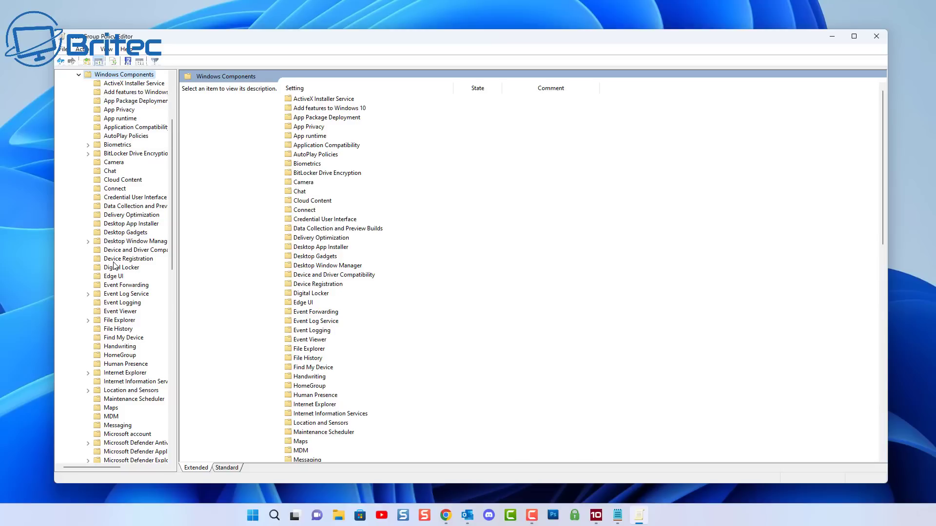
left_click(117, 205)
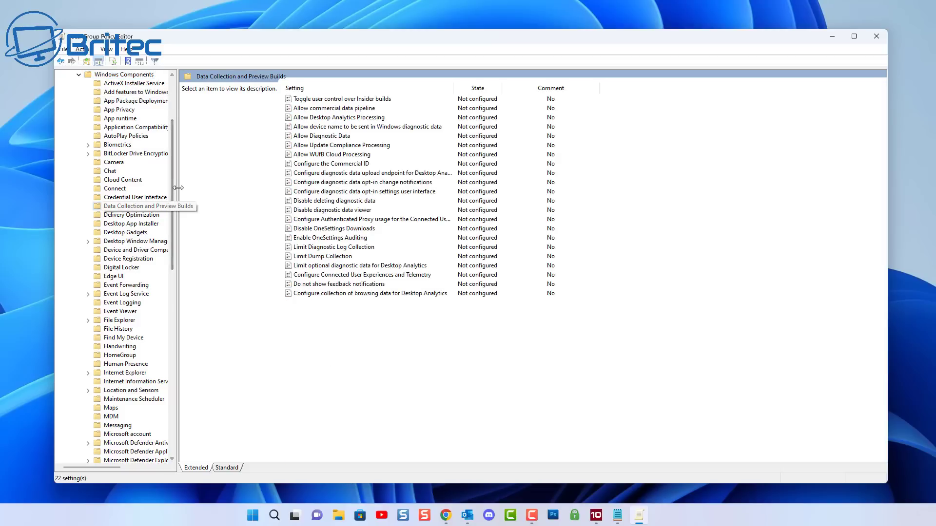
left_click_drag(176, 191, 217, 190)
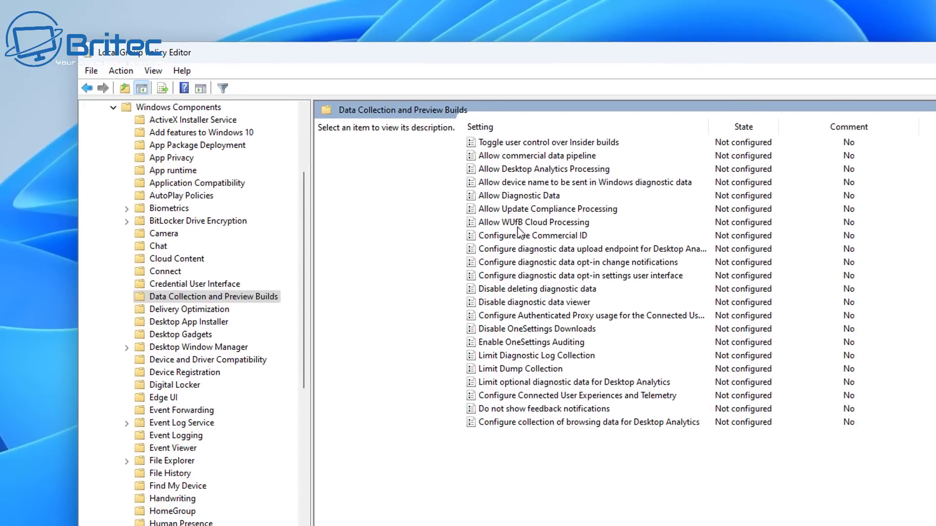
Enable the Allow Diagnostic Data policy with the option Diagnostic data off (not recommended), save it and minimise the policy editor
left_click(516, 198)
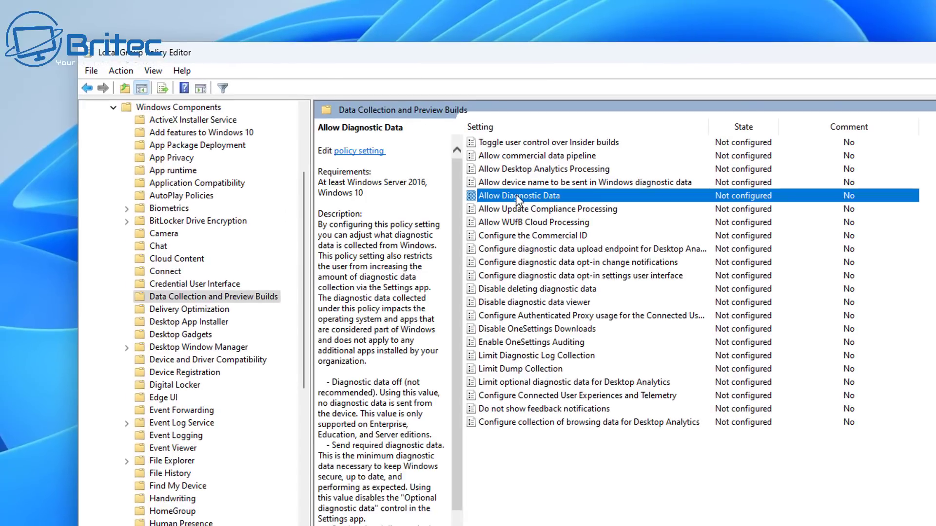
double_click(515, 195)
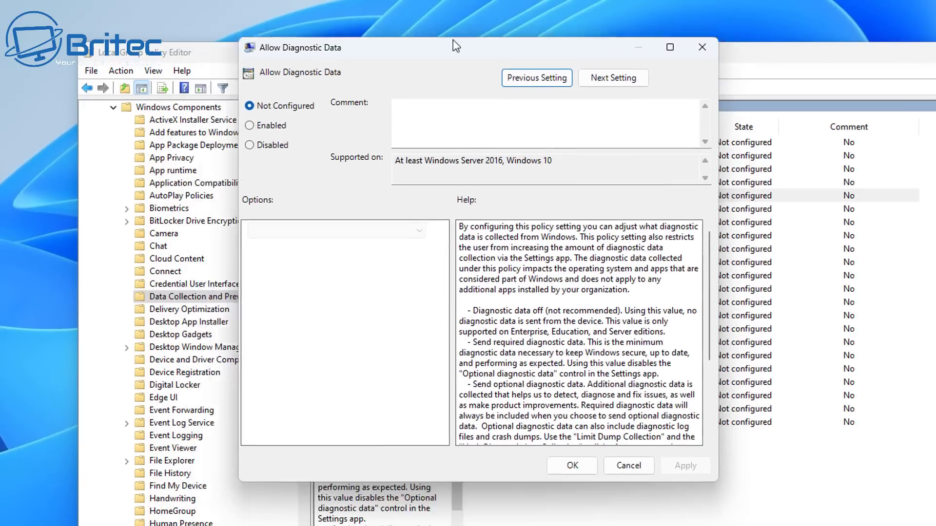
left_click_drag(452, 40, 360, 58)
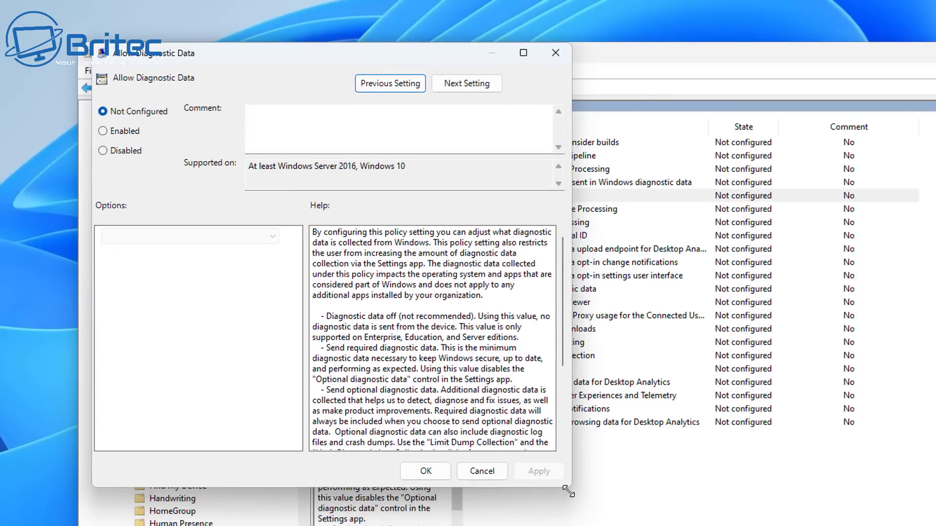
left_click_drag(571, 264, 798, 263)
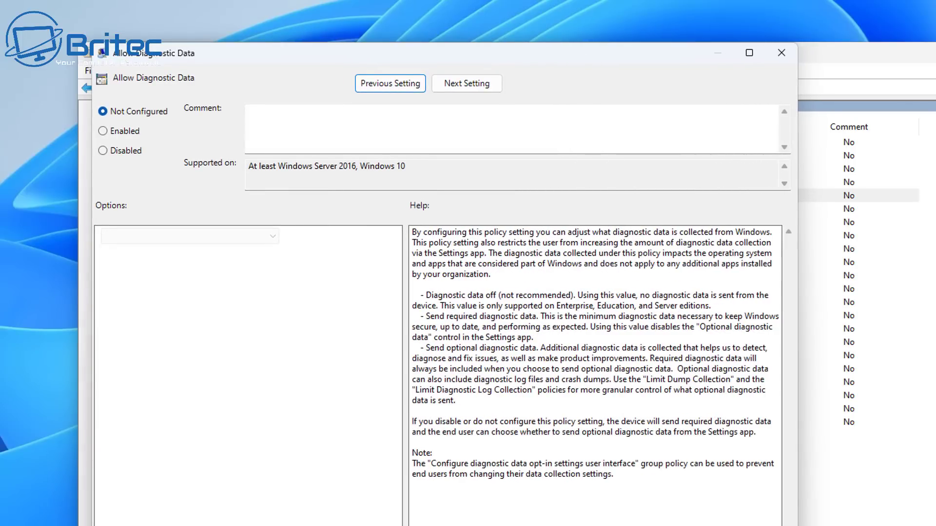
left_click(107, 132)
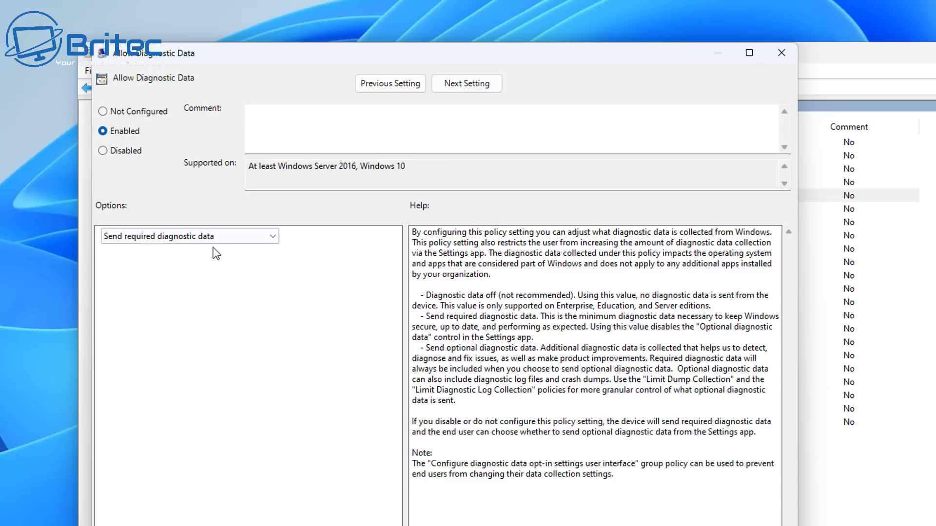
left_click(261, 238)
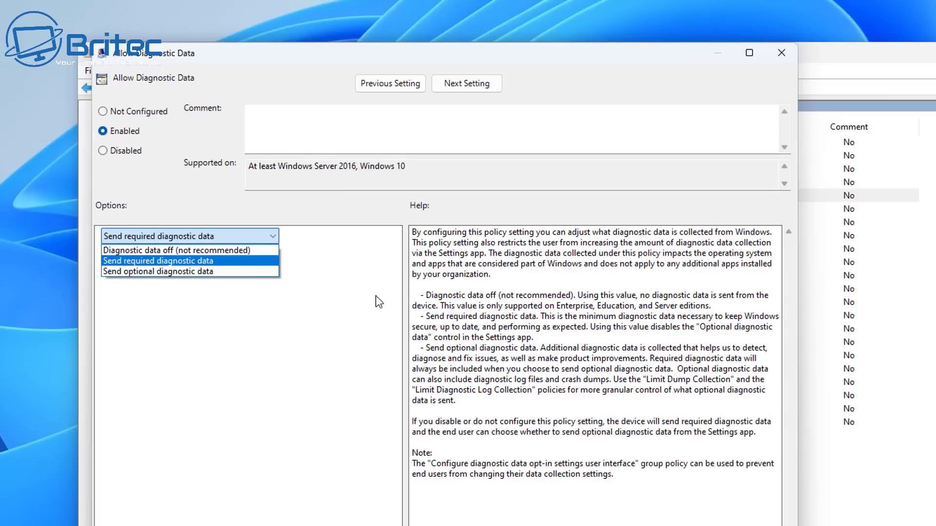
left_click(235, 252)
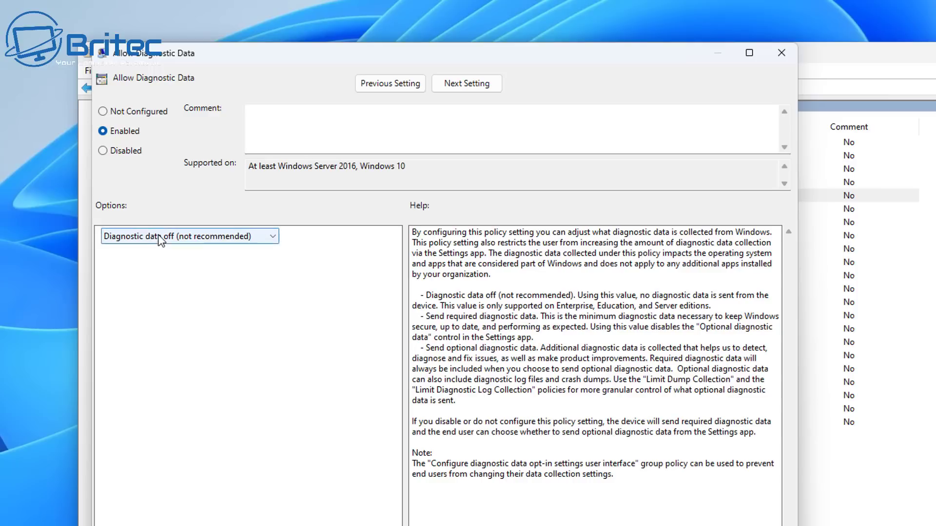
left_click(225, 238)
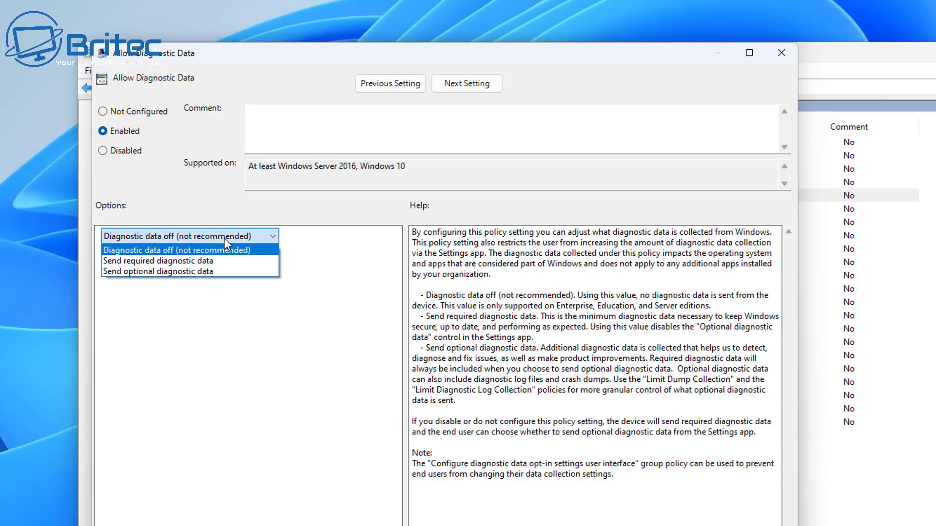
left_click(224, 238)
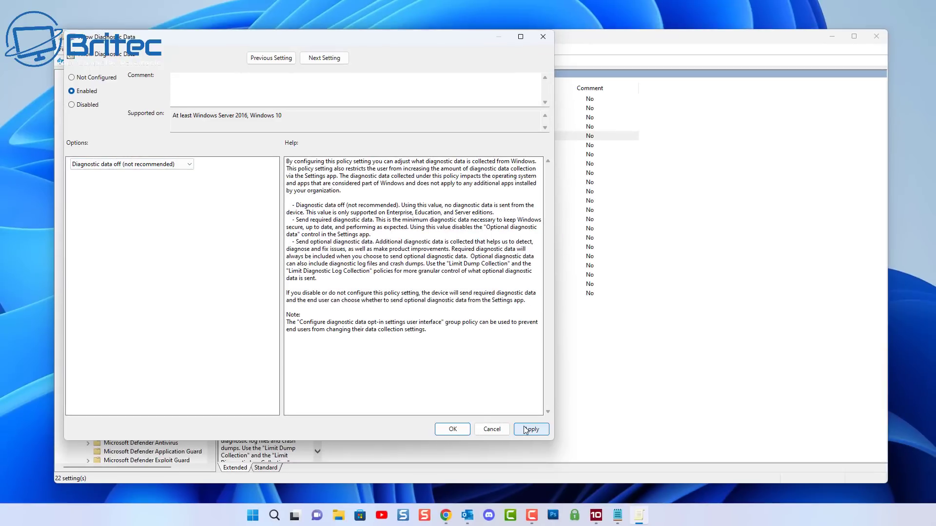
left_click(526, 430)
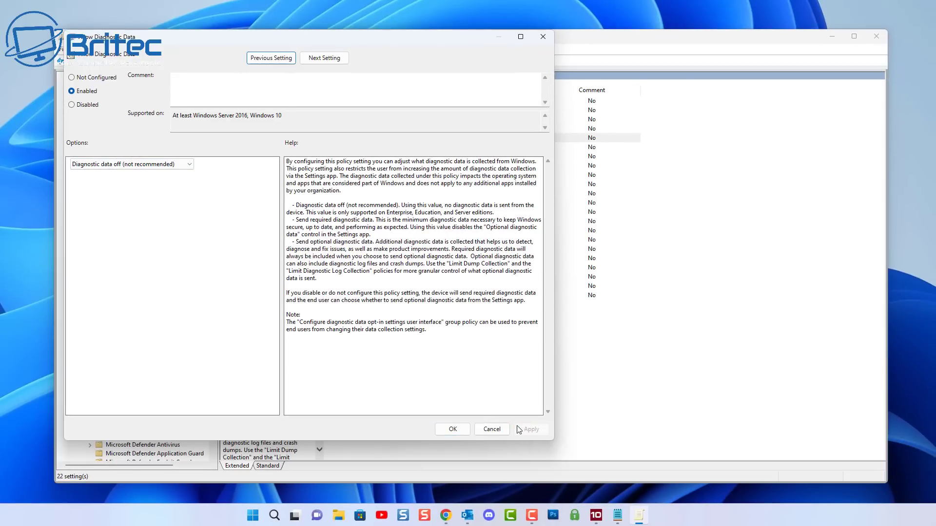
left_click(452, 429)
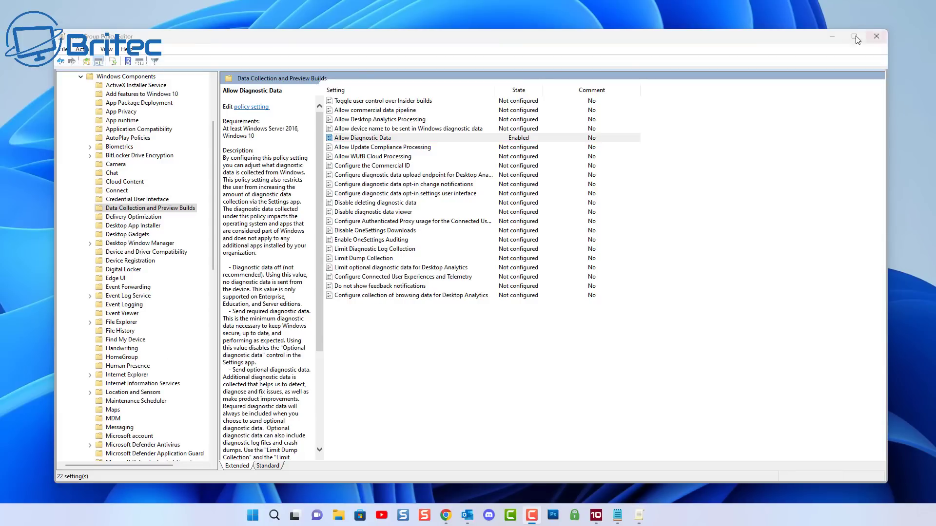
left_click(832, 37)
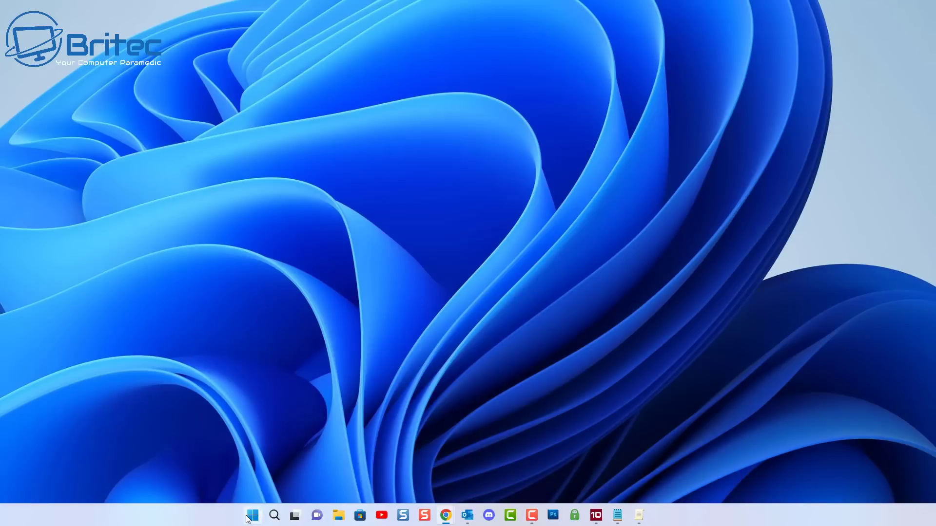
Review the Diagnostics & feedback and Speech pages under Privacy & security in Windows Settings, and close Settings
left_click(252, 516)
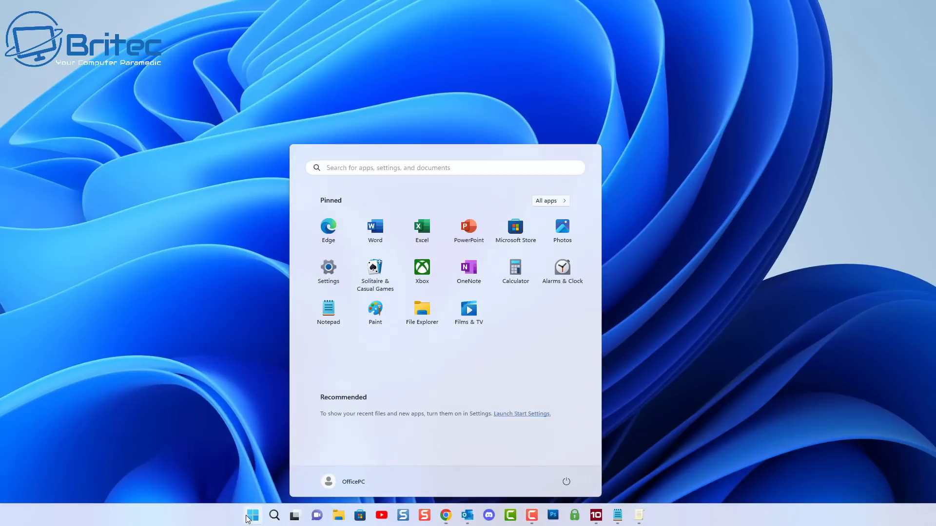
left_click(326, 269)
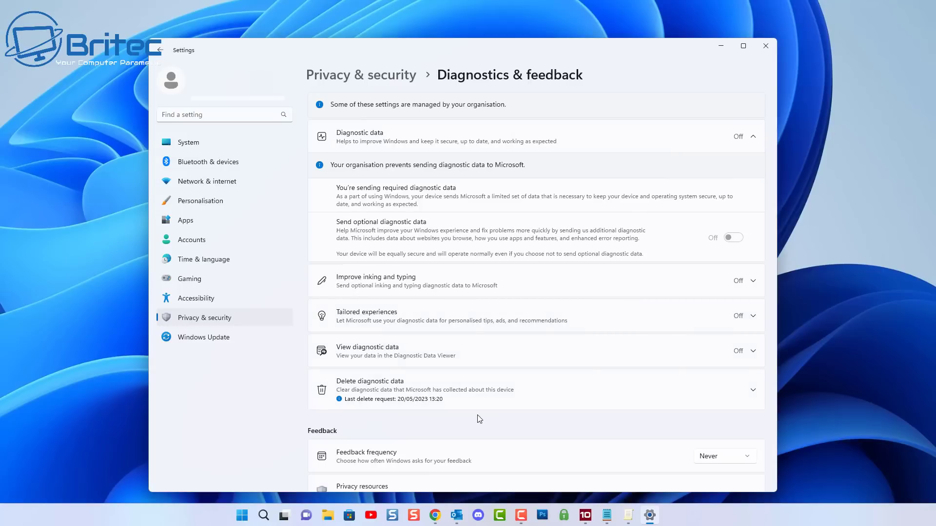
left_click(203, 314)
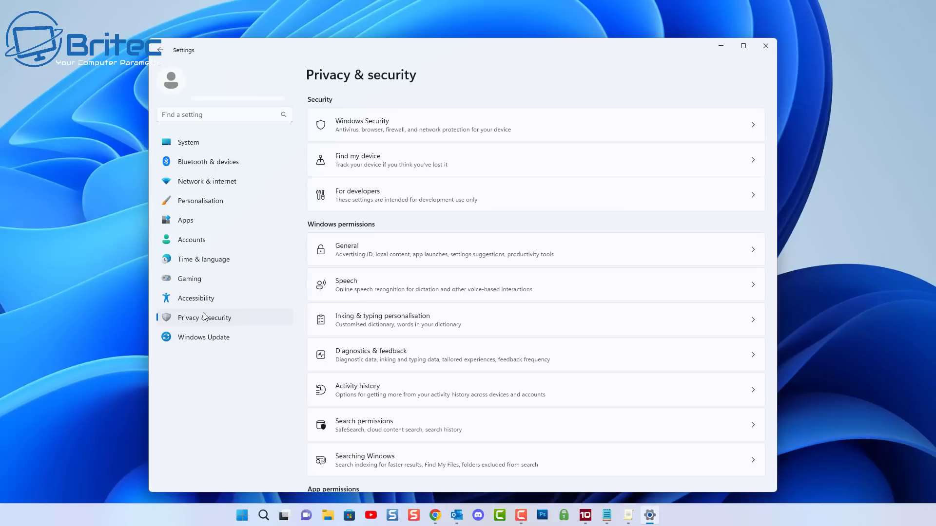
left_click(446, 283)
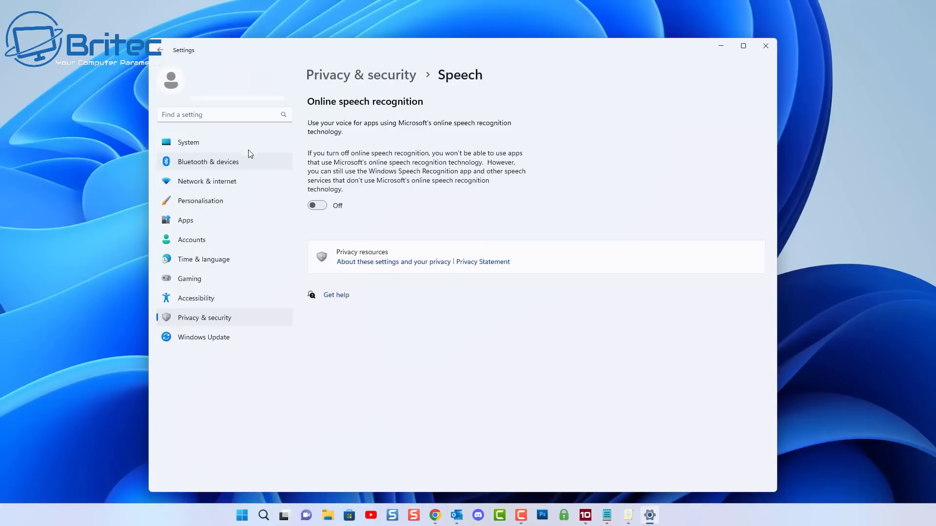
left_click(765, 45)
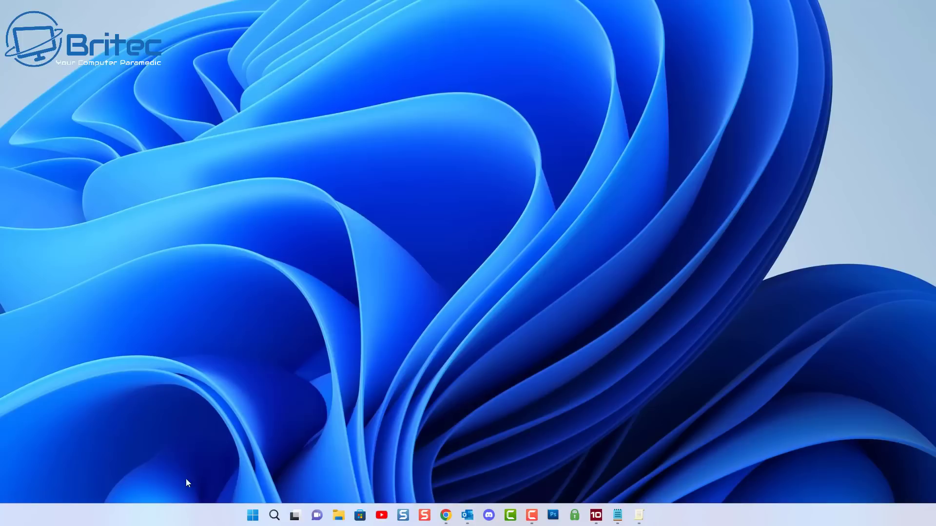
Search Windows for Task Scheduler, open it and go to the Application Experience folder under Microsoft > Windows
left_click(274, 515)
type("task")
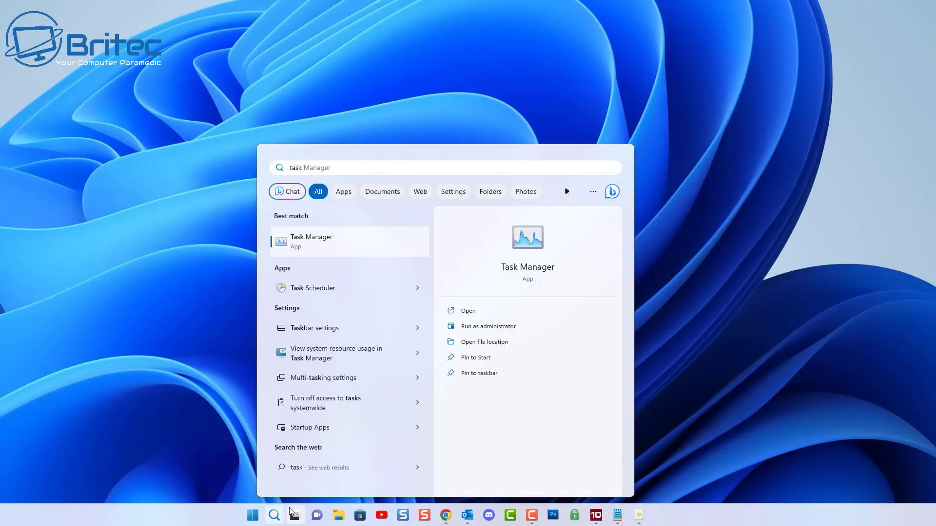
left_click(321, 290)
left_click(45, 63)
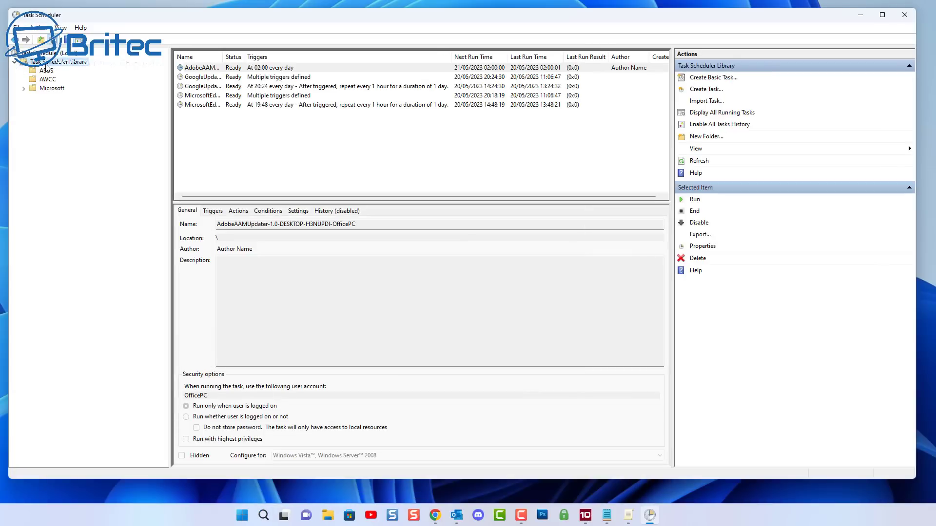
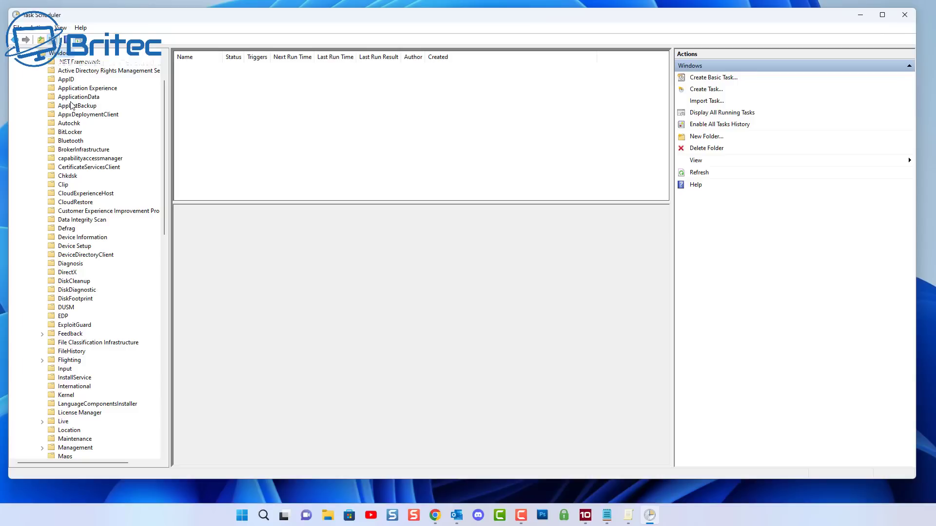
left_click(76, 89)
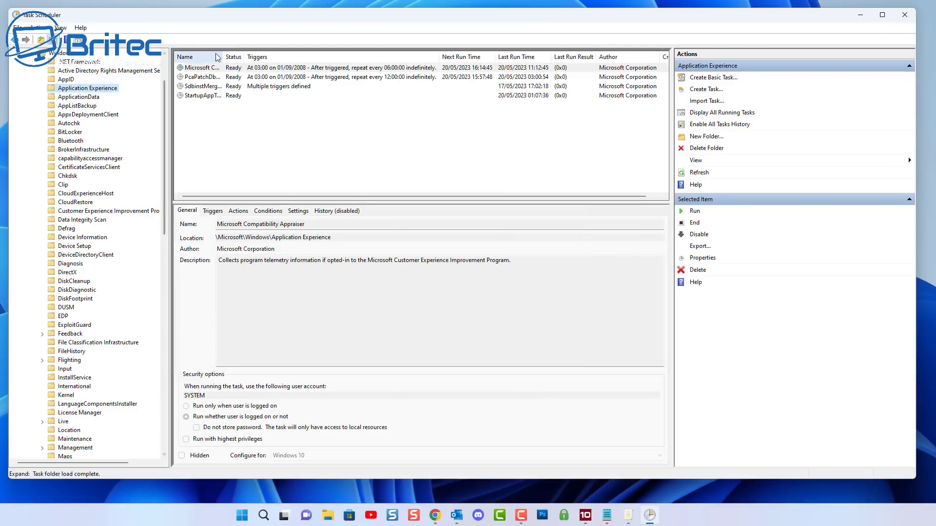
Widen the task name column, read the Microsoft Compatibility Appraiser description, disable that task and close Task Scheduler
left_click_drag(223, 56, 327, 56)
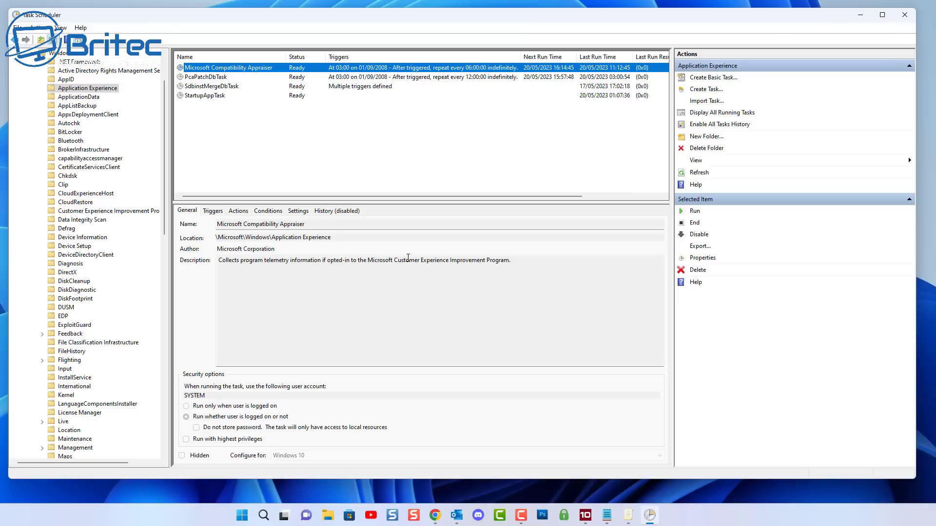
left_click_drag(514, 258, 370, 260)
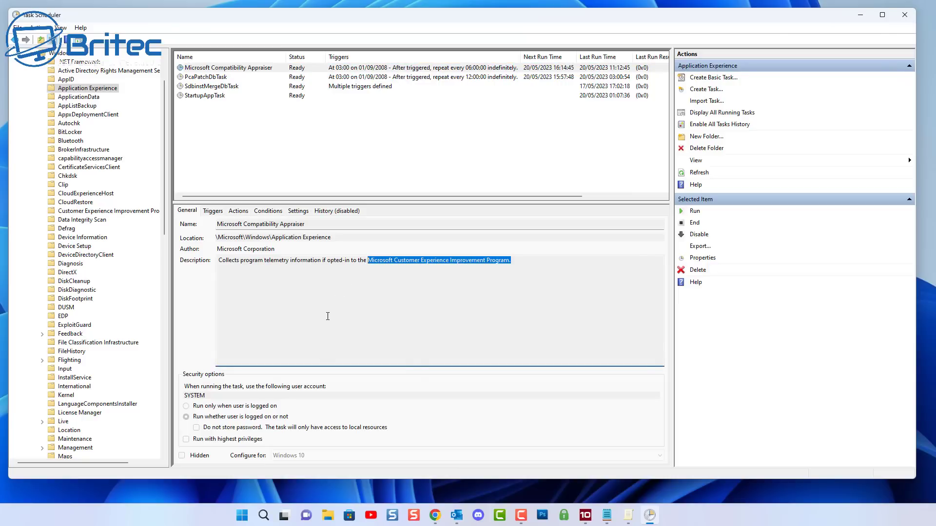
left_click(328, 312)
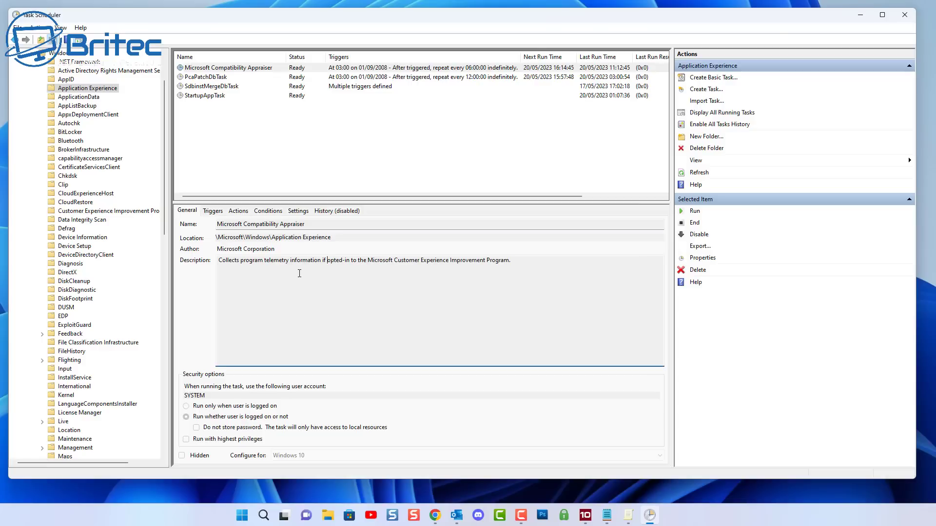
right_click(371, 69)
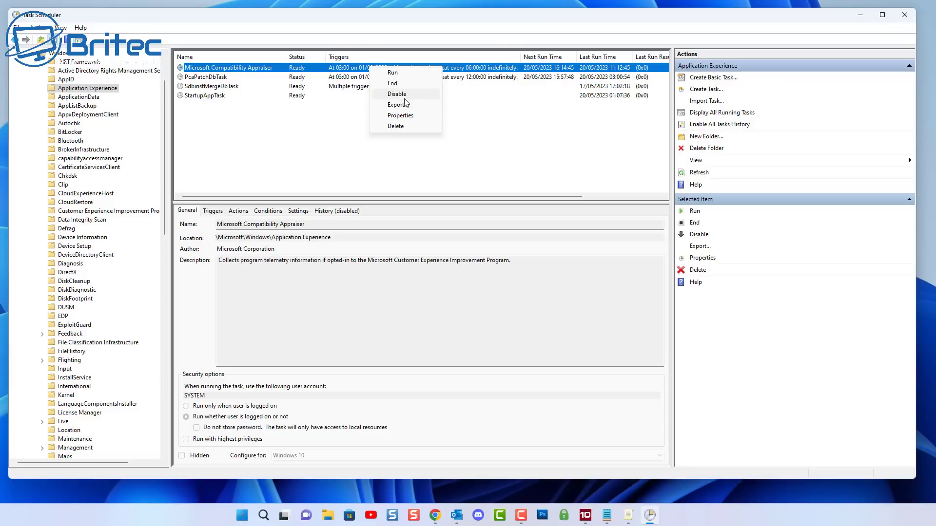
left_click(404, 97)
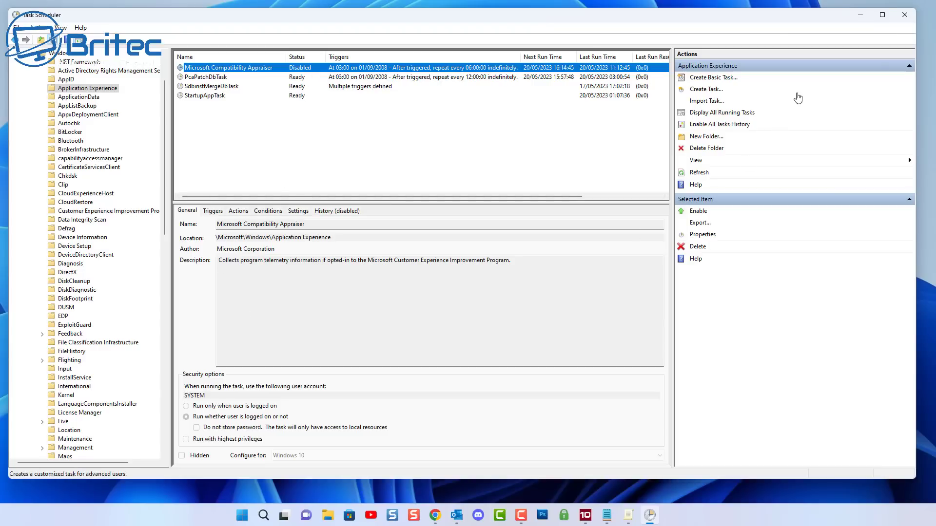
left_click(904, 15)
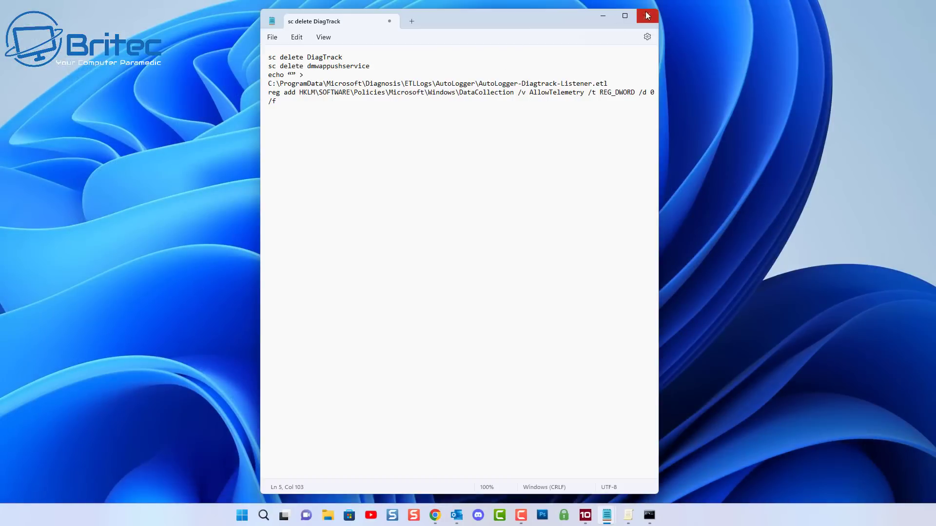
Minimise the Notepad file holding the telemetry commands and open Command Prompt as administrator
left_click(603, 15)
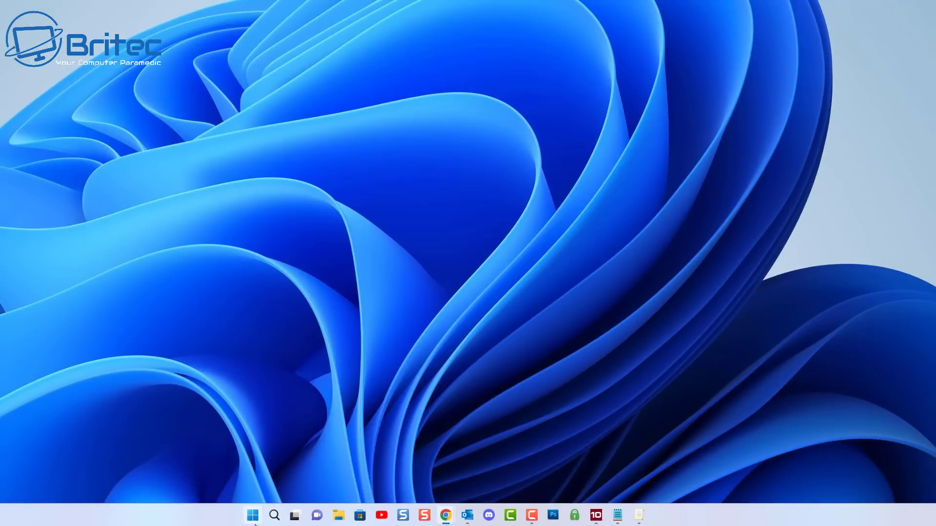
left_click(274, 516)
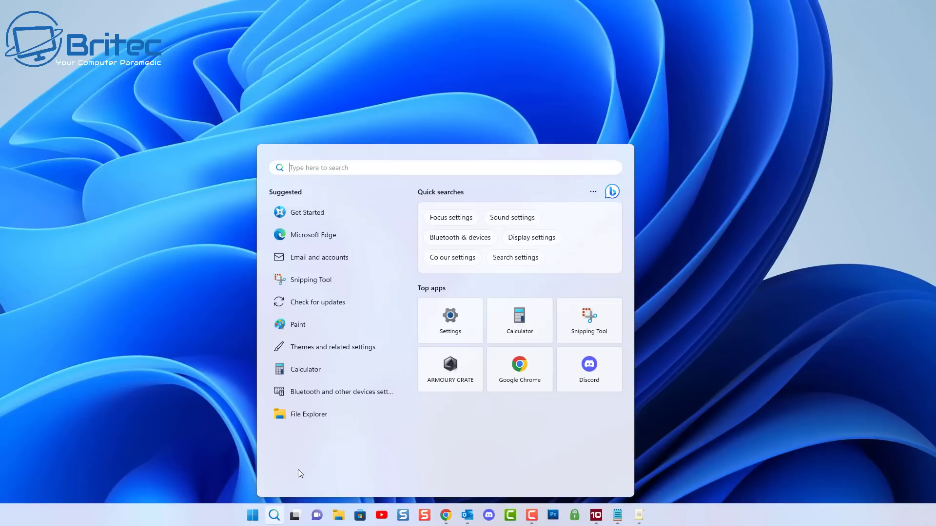
type("cmd")
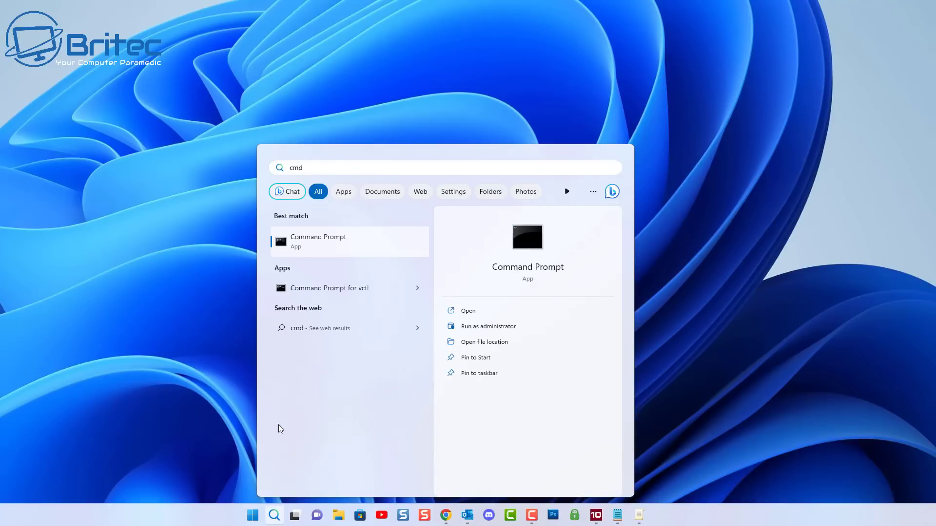
left_click(485, 327)
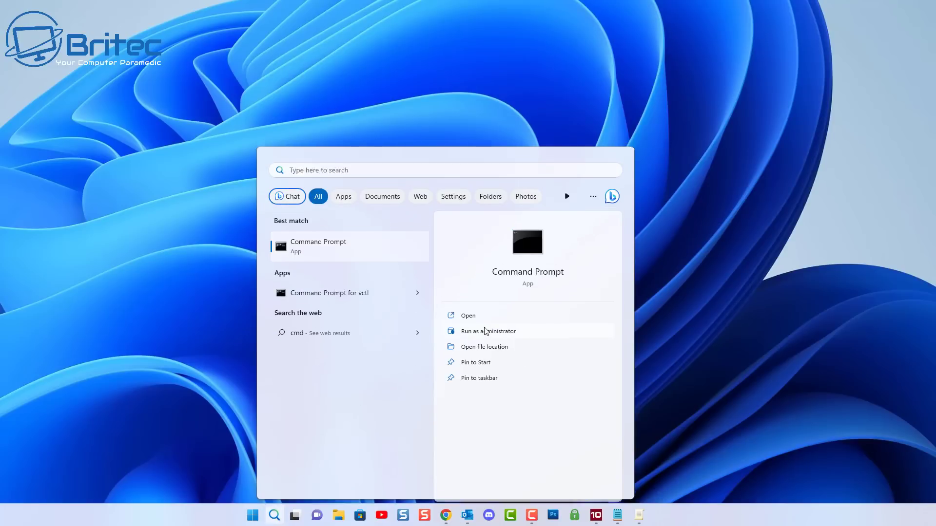
Run the commands to delete the DiagTrack and dmwappushservice services, empty AutoLogger-Diagtrack-Listener.etl, and add AllowTelemetry as REG_DWORD 0 under HKLM\SOFTWARE\Policies\Microsoft\Windows\DataCollection
type("sc delete DiagTrack sc delete dmwappushservice echo \"\" > C:\\ProgramData\\Microsoft\\Diagnosis\\ETLLogs\\AutoLogger\\AutoLogger-Diagtrack-Listener.etl reg add HKLM\\SOFTWARE\\Policies\\Microsoft\\Windows\\DataCollection /v AllowTelemetry /t REG_DWORD /d 0 /f")
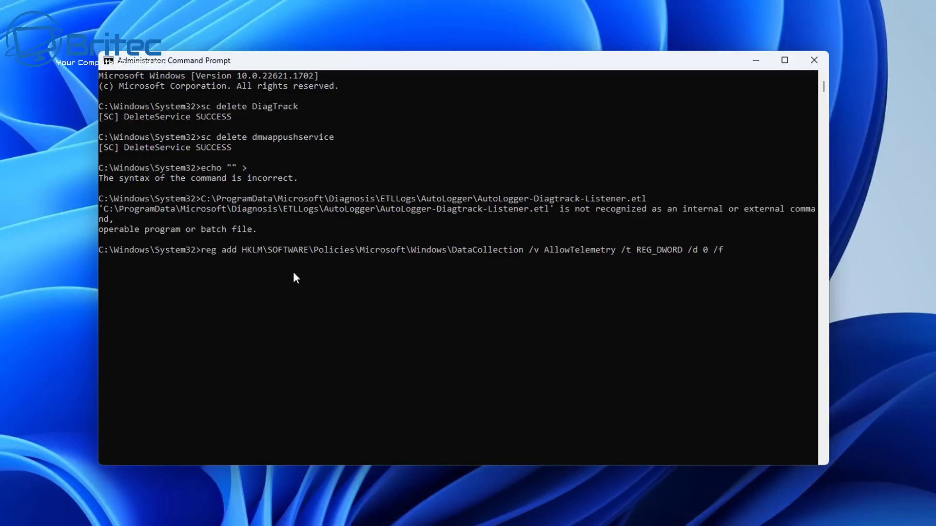
key("Return")
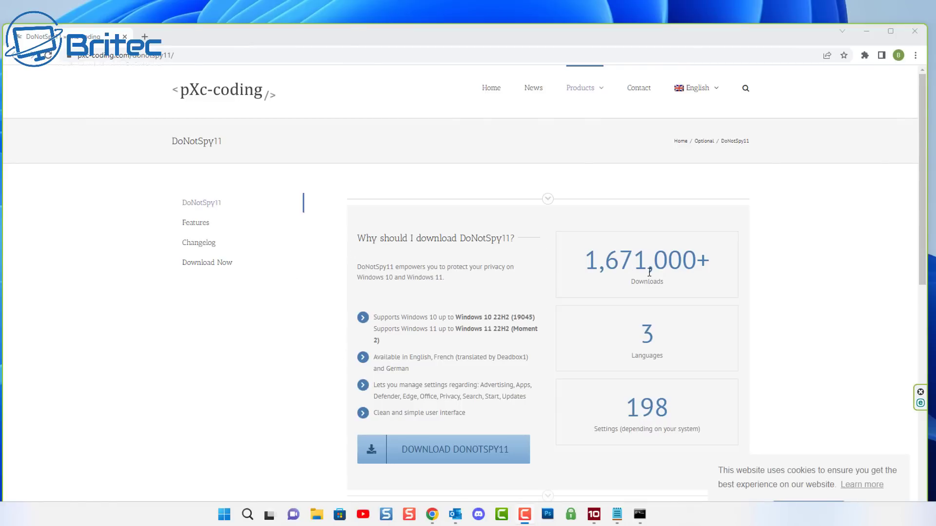
Download DoNotSpy11 Free from the pXc-coding website in Chrome and launch the downloaded program
left_click(409, 452)
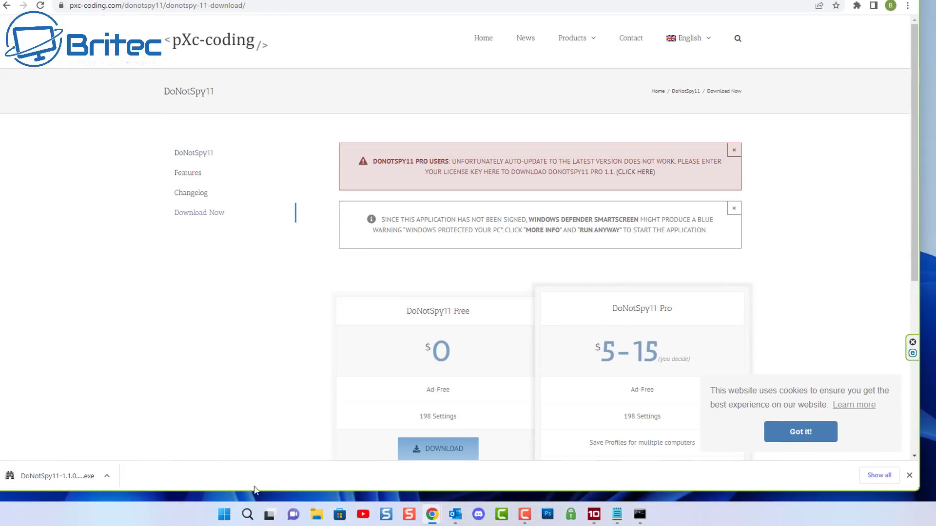
left_click(48, 481)
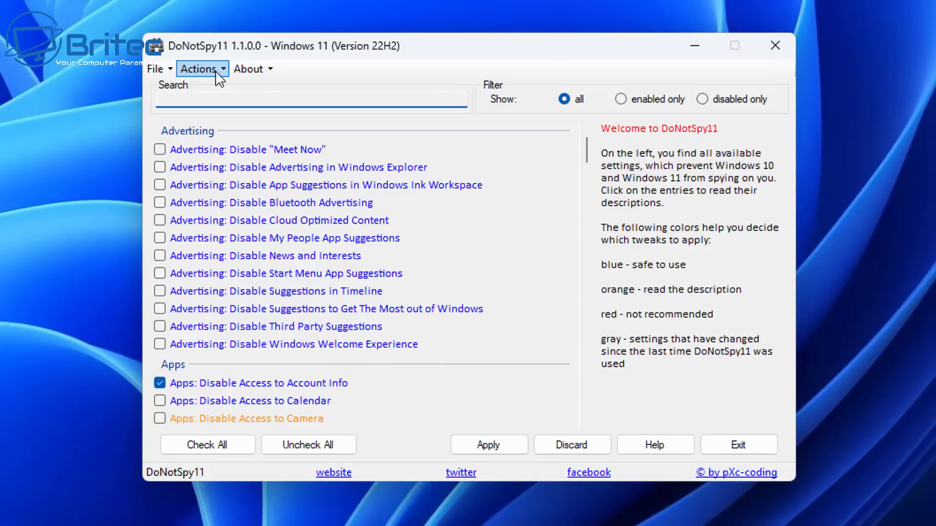
Look through the available DoNotSpy11 actions, check for program updates and close the update dialog
left_click(217, 74)
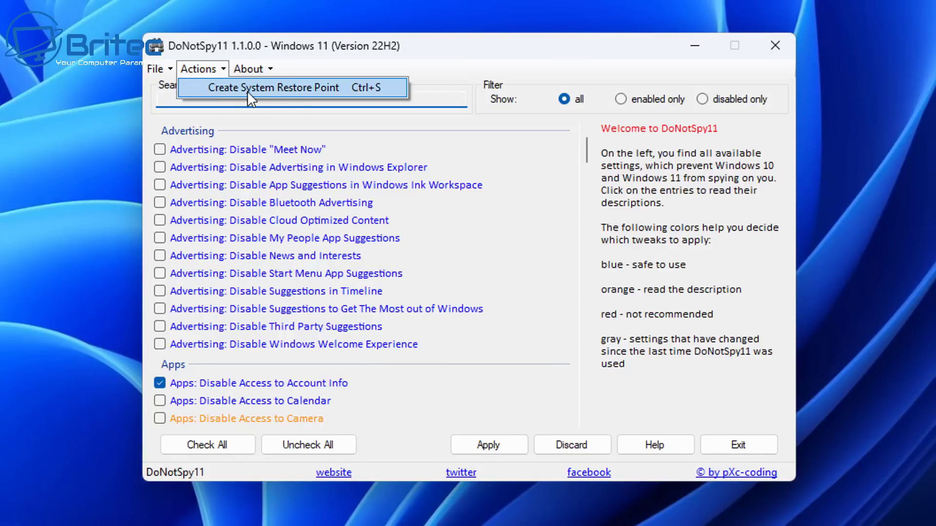
left_click(341, 65)
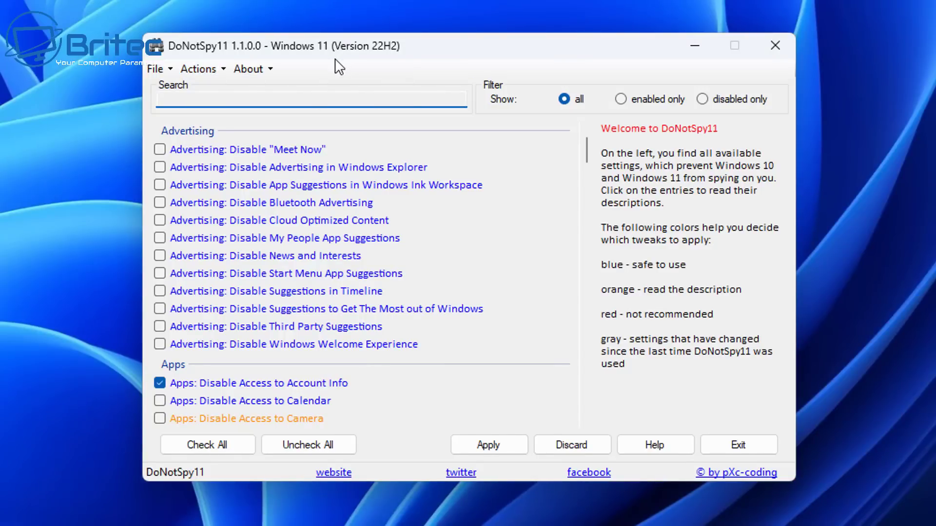
left_click(269, 70)
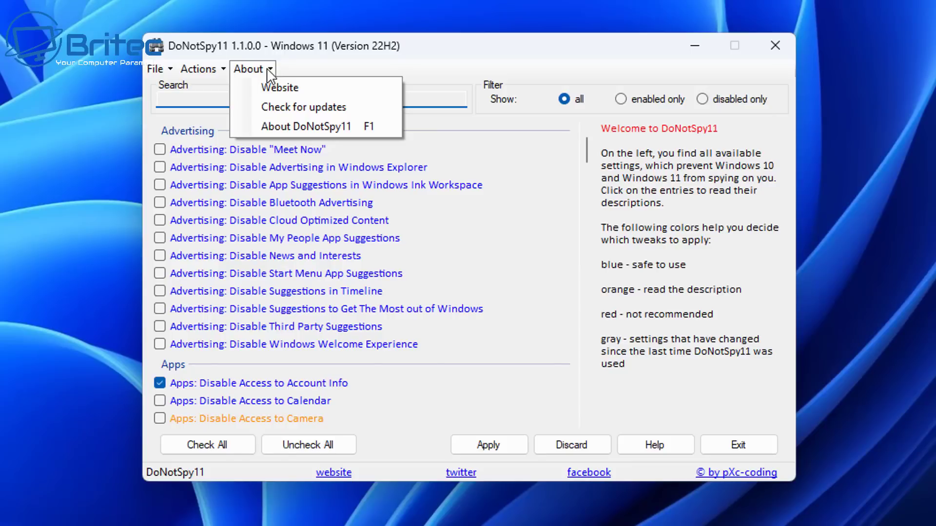
left_click(336, 110)
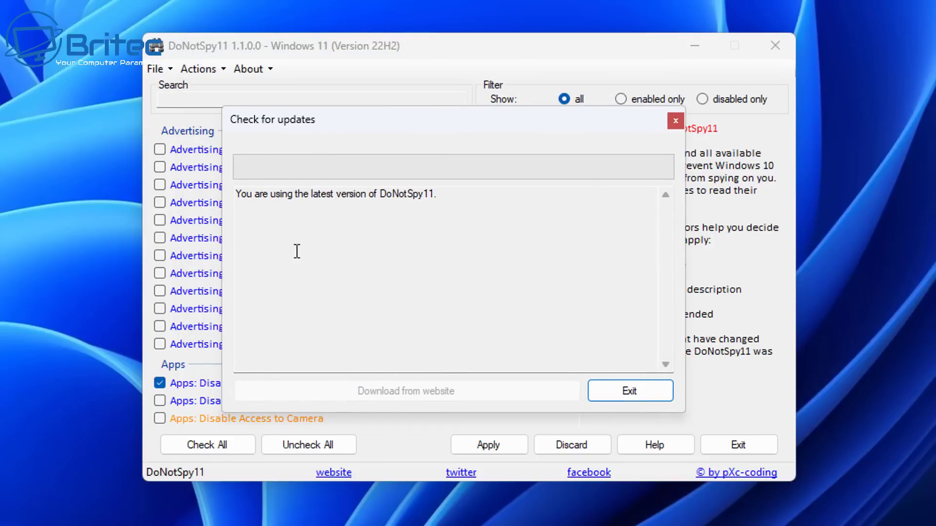
left_click(641, 390)
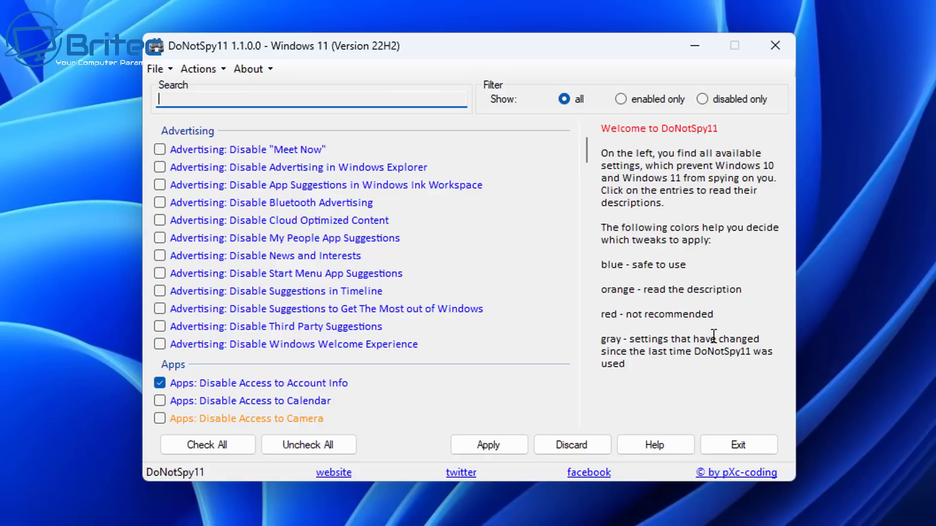
Select all privacy tweaks, but exclude Disable Access to Camera and Disable Access to Microphone
left_click(221, 443)
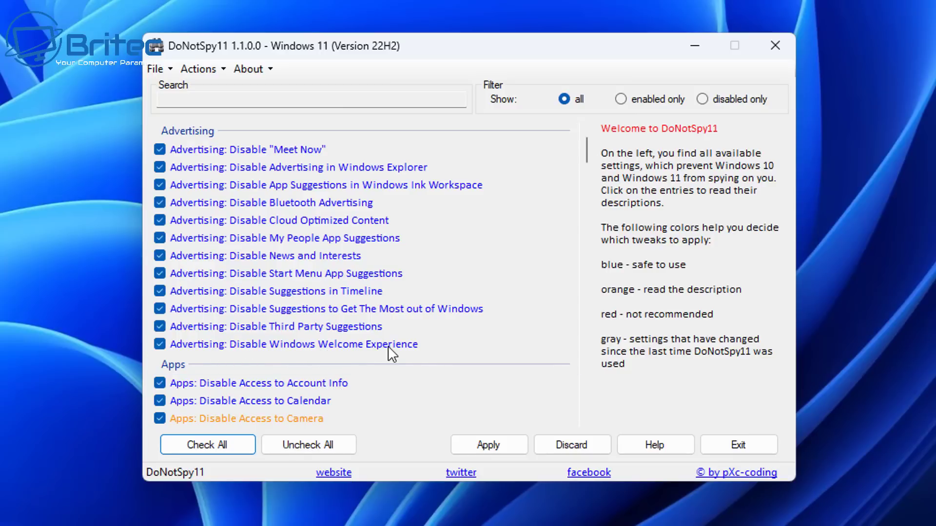
scroll(391, 353, "down", 2)
scroll(386, 347, "down", 1)
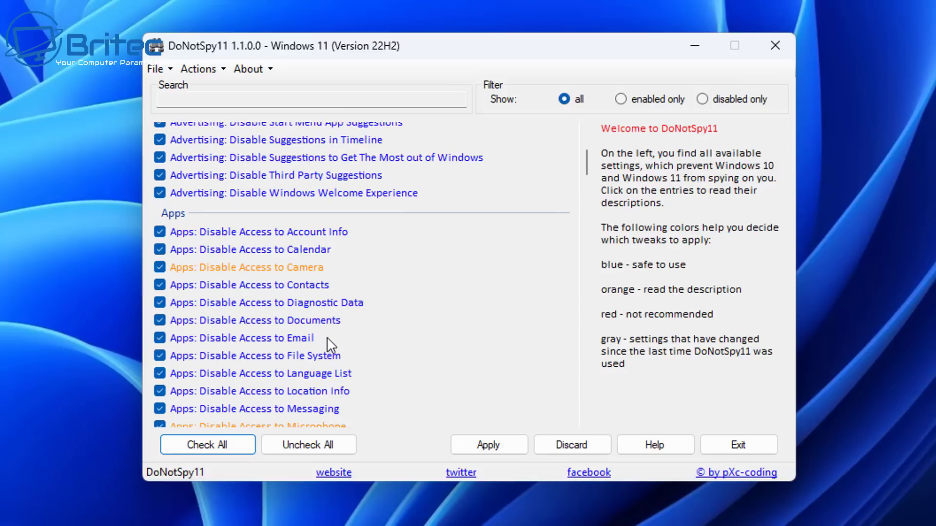
left_click(159, 267)
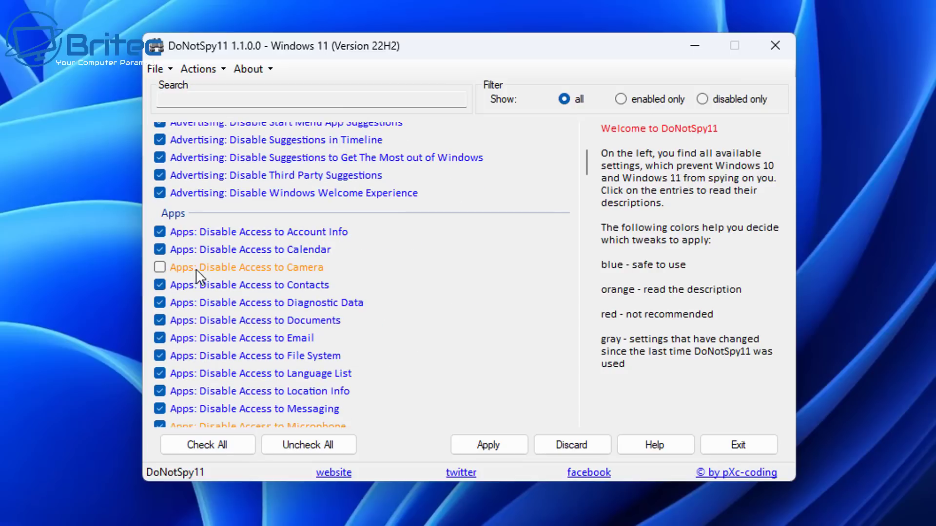
scroll(264, 392, "down", 1)
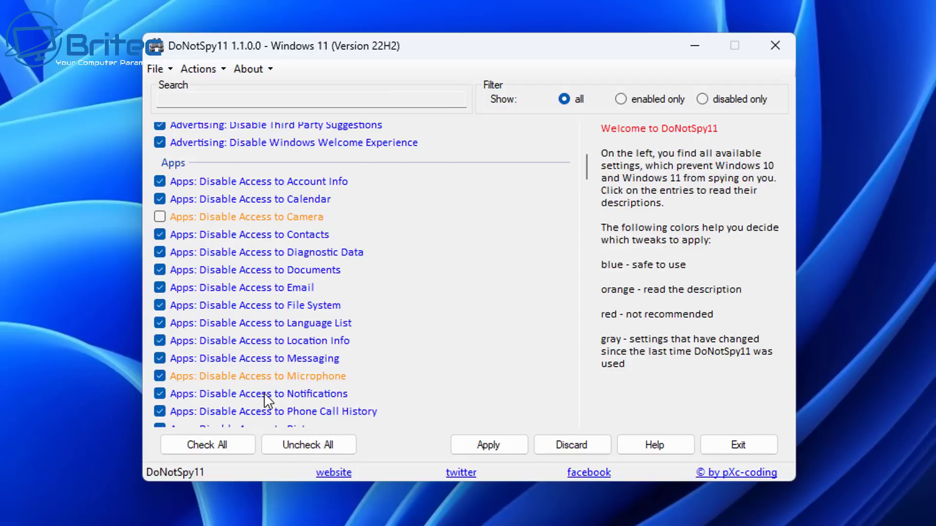
left_click(159, 376)
Review the selected tweaks in the Apps, Defender and Privacy categories, paying attention to the orange and red entries
scroll(310, 324, "down", 3)
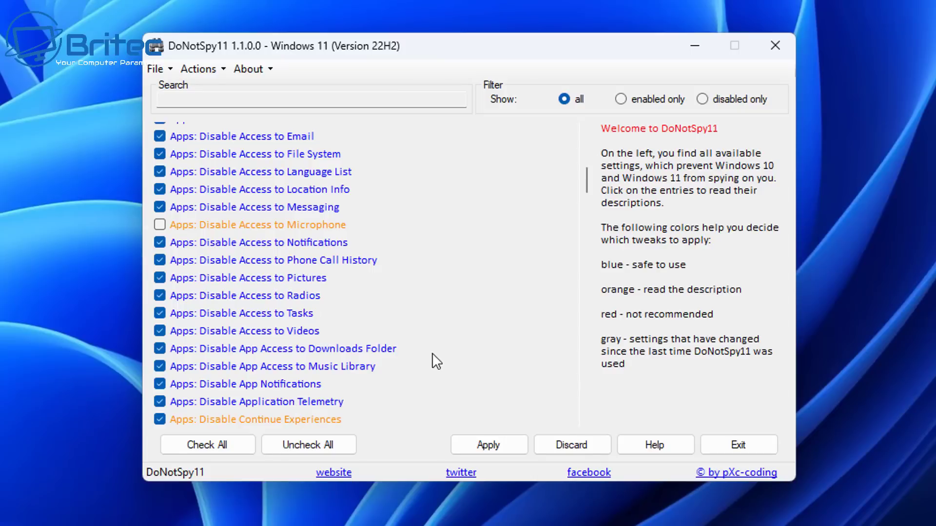
scroll(331, 364, "down", 2)
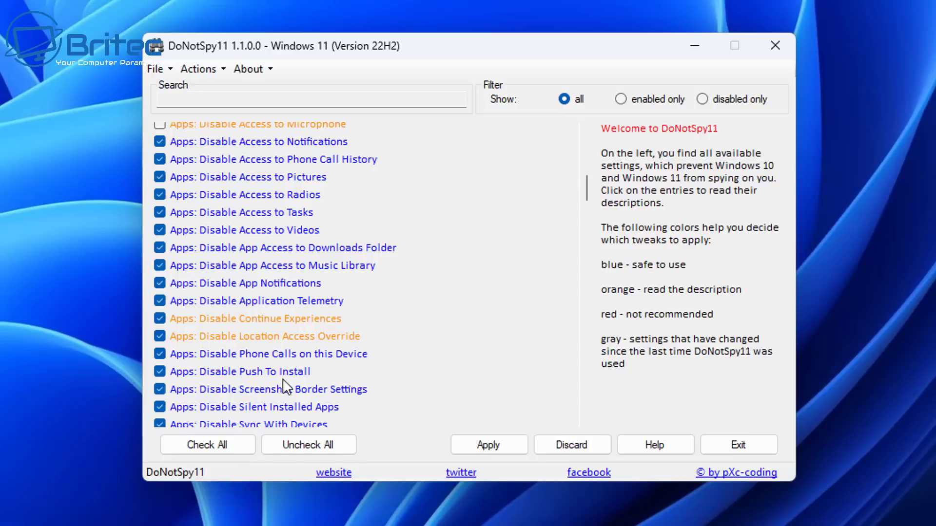
left_click(252, 338)
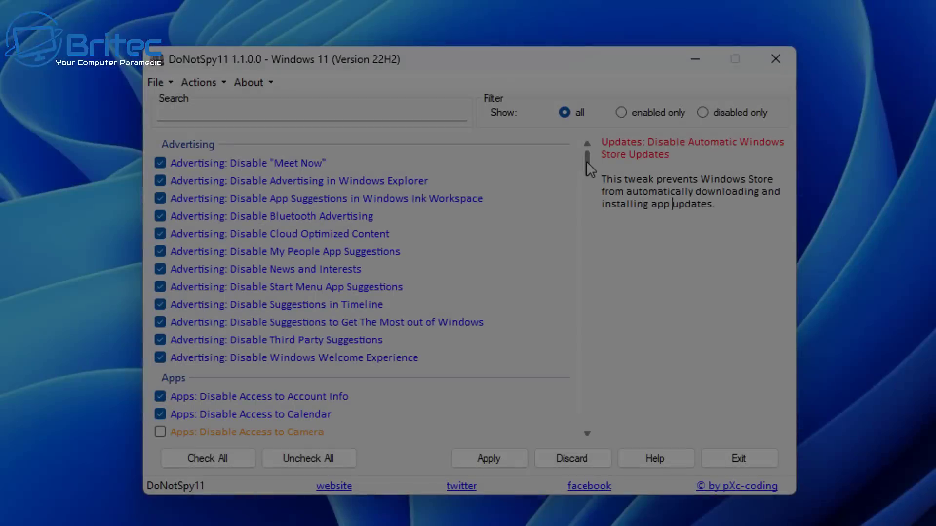
scroll(557, 203, "down", 6)
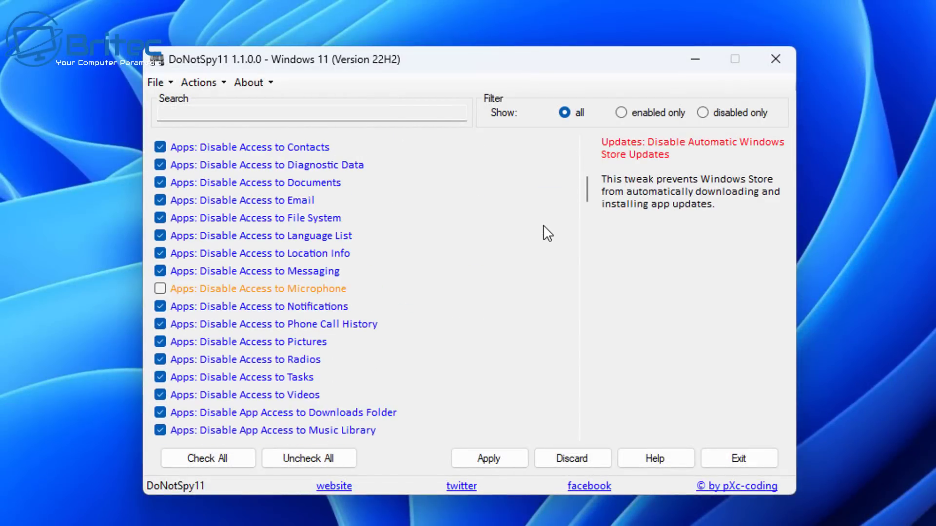
scroll(543, 226, "down", 2)
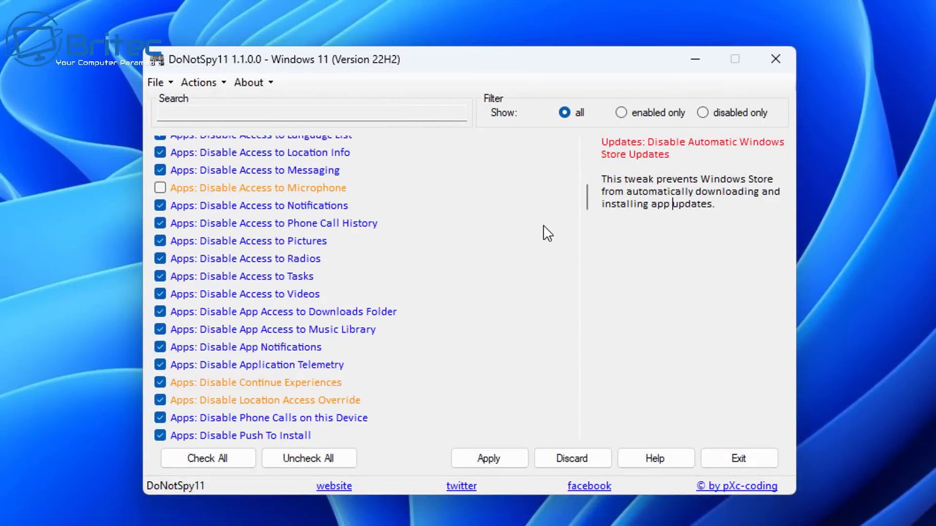
scroll(544, 227, "down", 1)
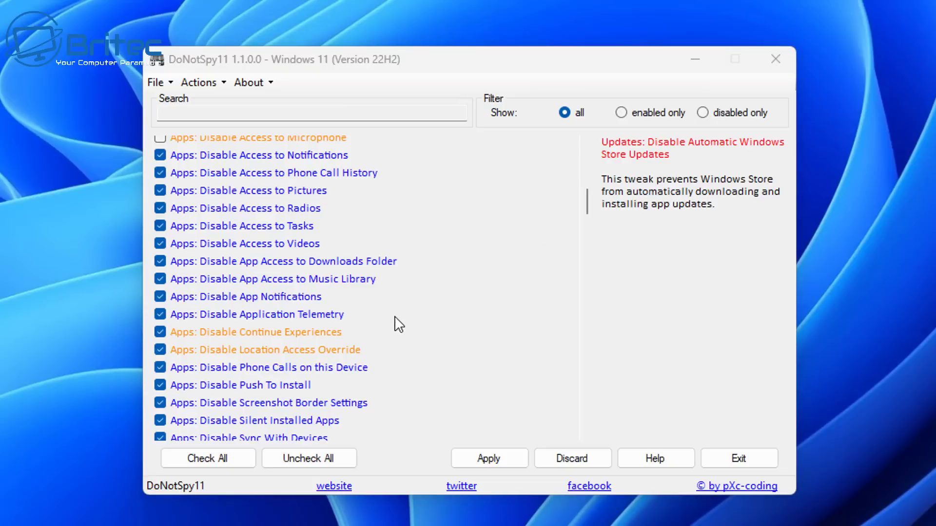
scroll(391, 318, "down", 1)
scroll(396, 327, "down", 1)
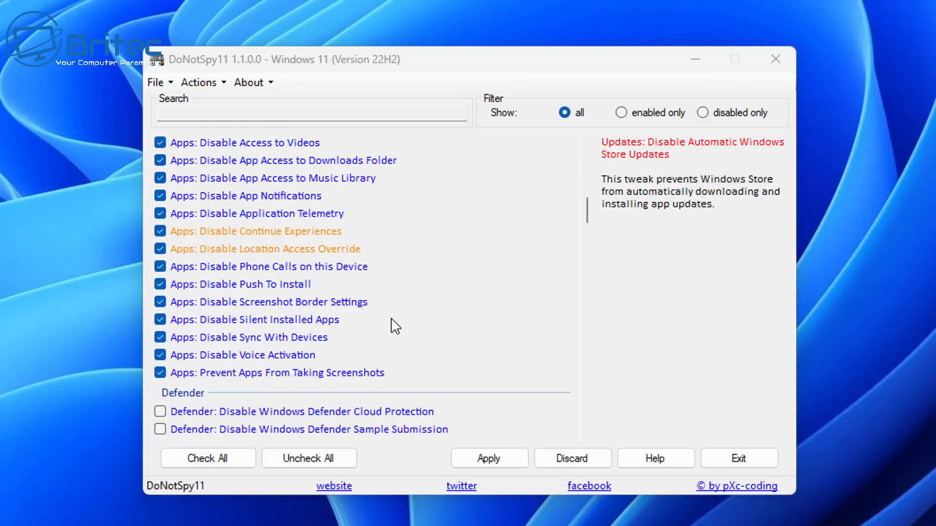
scroll(389, 321, "down", 2)
scroll(382, 337, "down", 2)
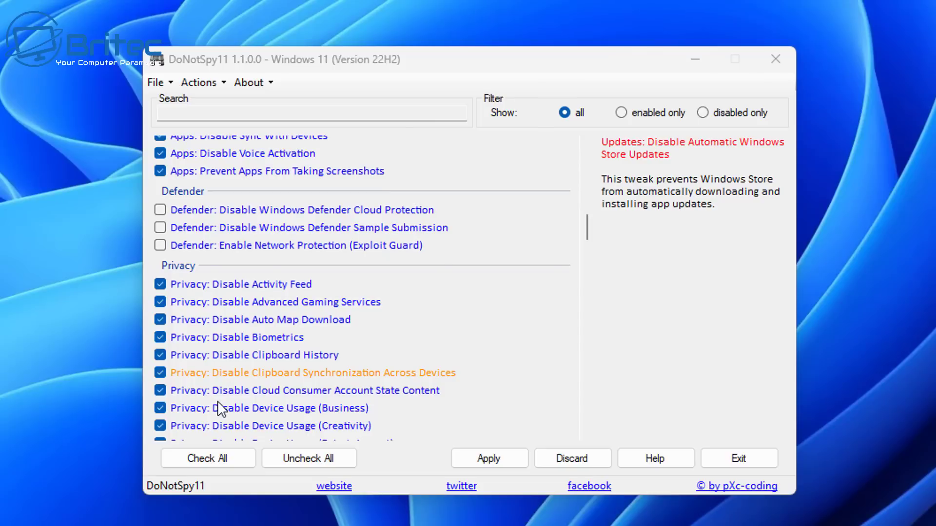
scroll(218, 404, "down", 1)
scroll(163, 346, "down", 2)
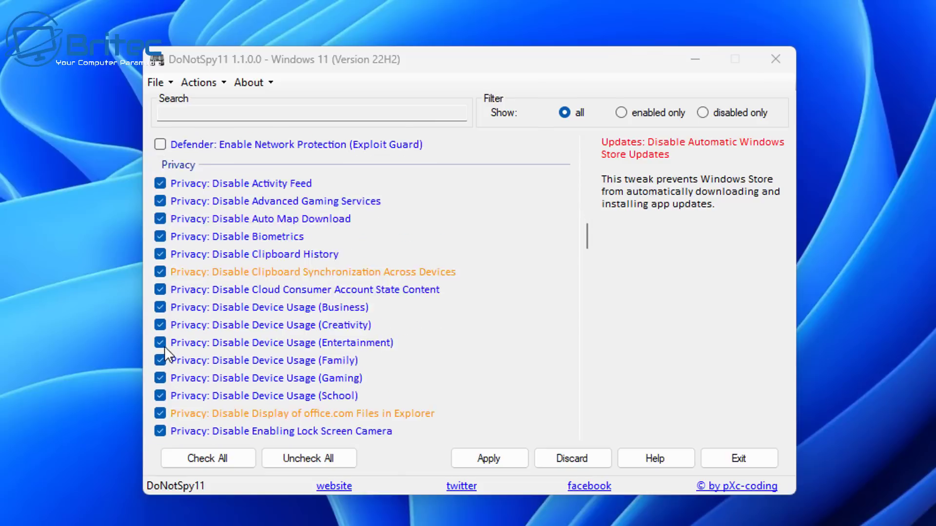
scroll(168, 370, "down", 2)
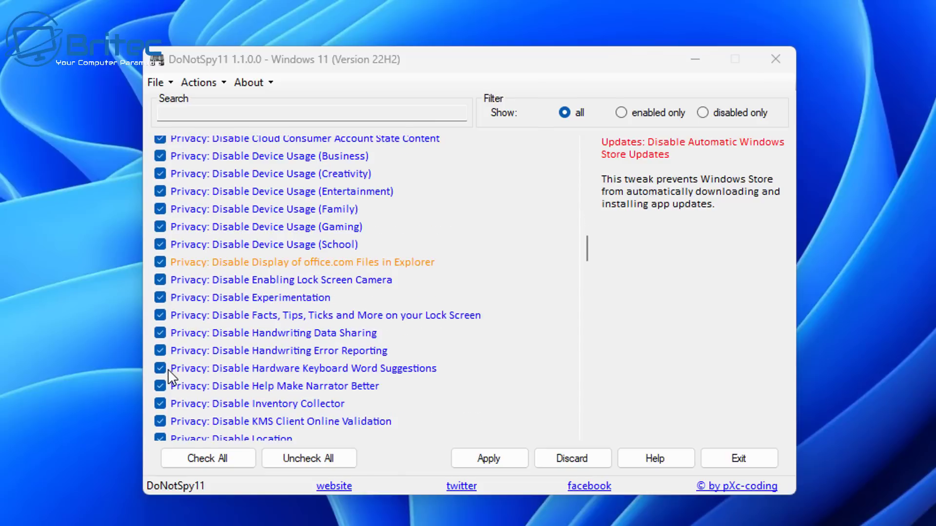
scroll(168, 370, "down", 4)
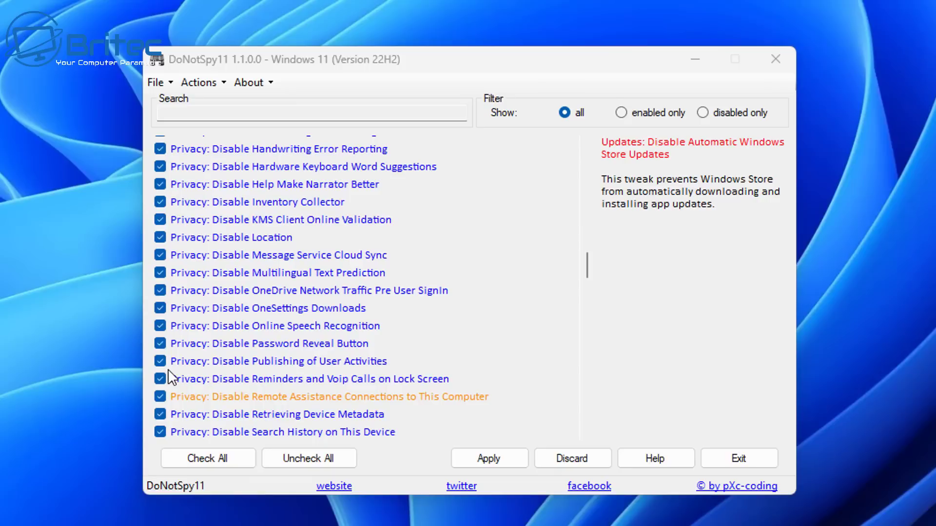
scroll(167, 370, "down", 3)
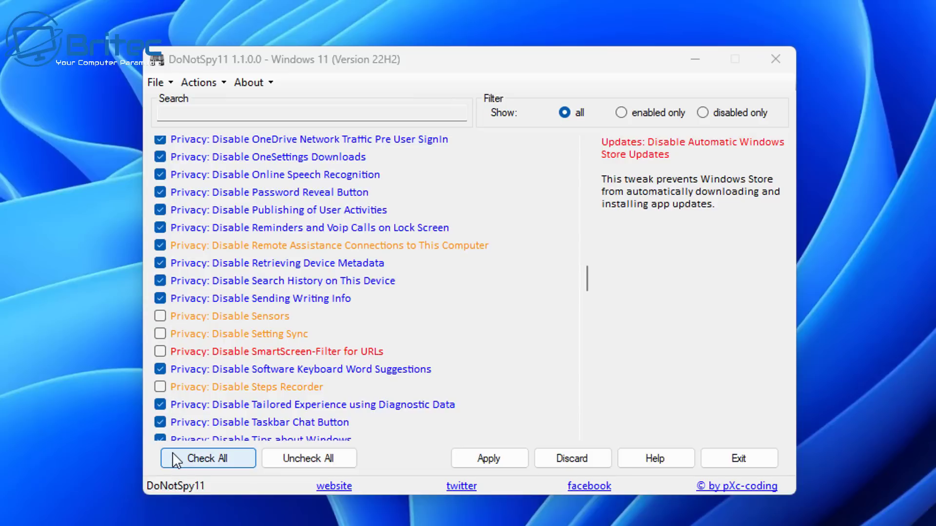
Enable the Privacy: Disable Widgets tweak and review the remaining Search, Start, Updates, Office and Edge tweaks
scroll(203, 413, "down", 4)
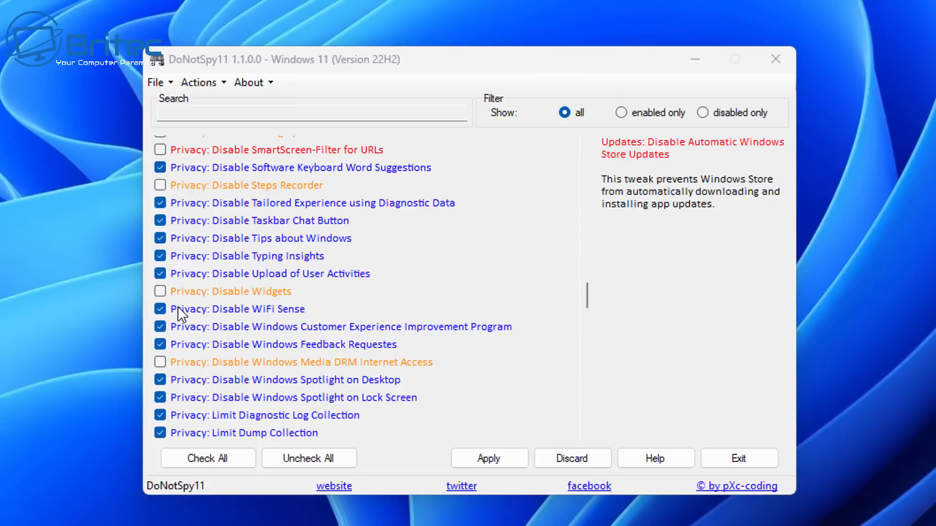
left_click(254, 291)
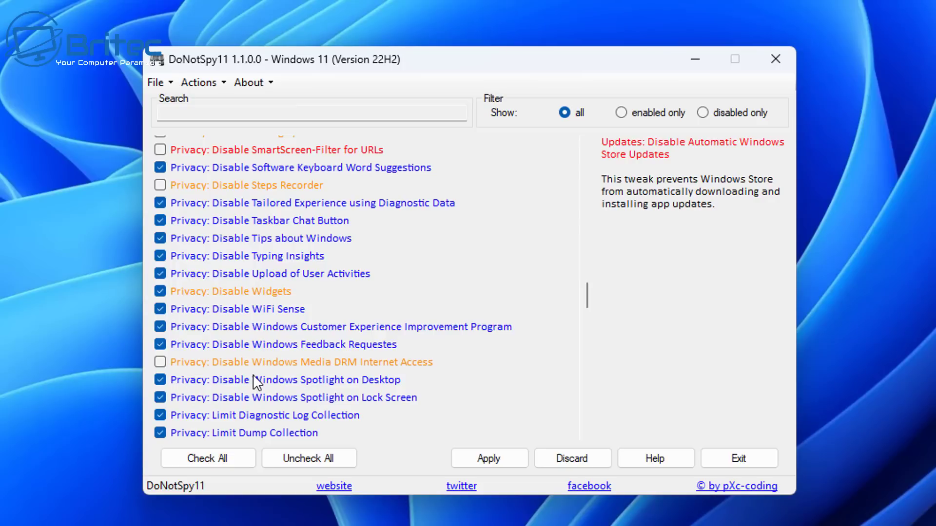
scroll(255, 383, "down", 4)
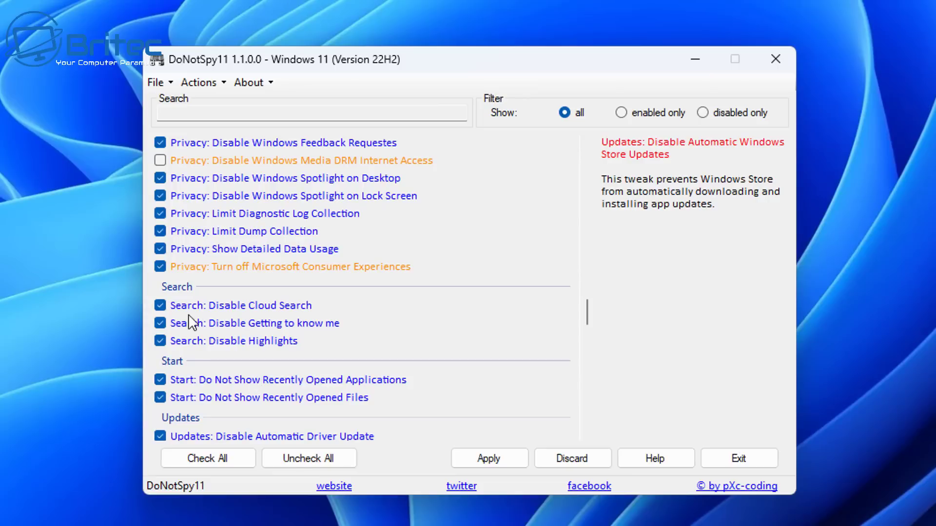
scroll(274, 258, "down", 4)
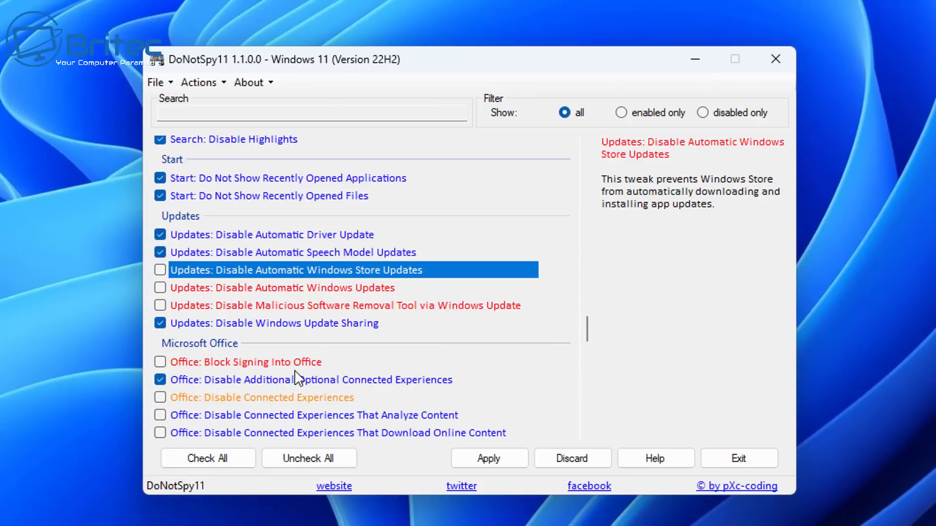
scroll(295, 370, "down", 2)
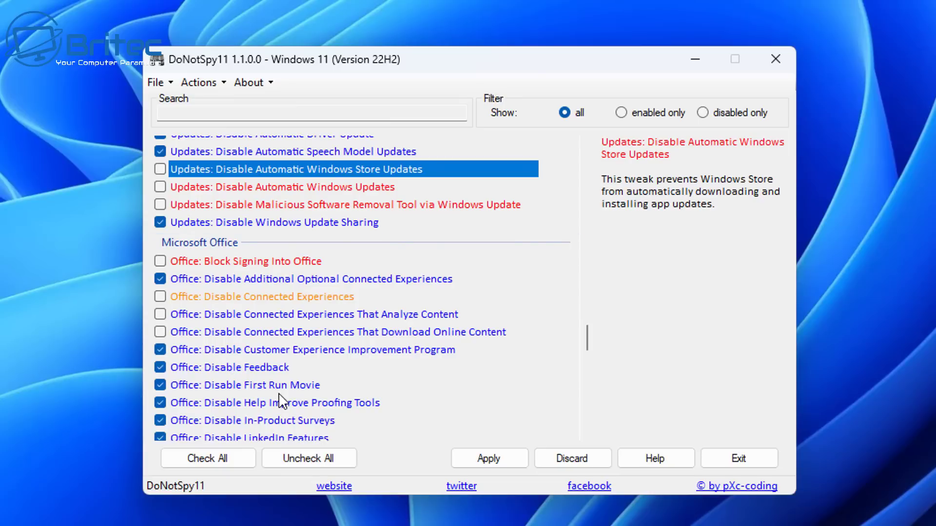
scroll(278, 393, "down", 12)
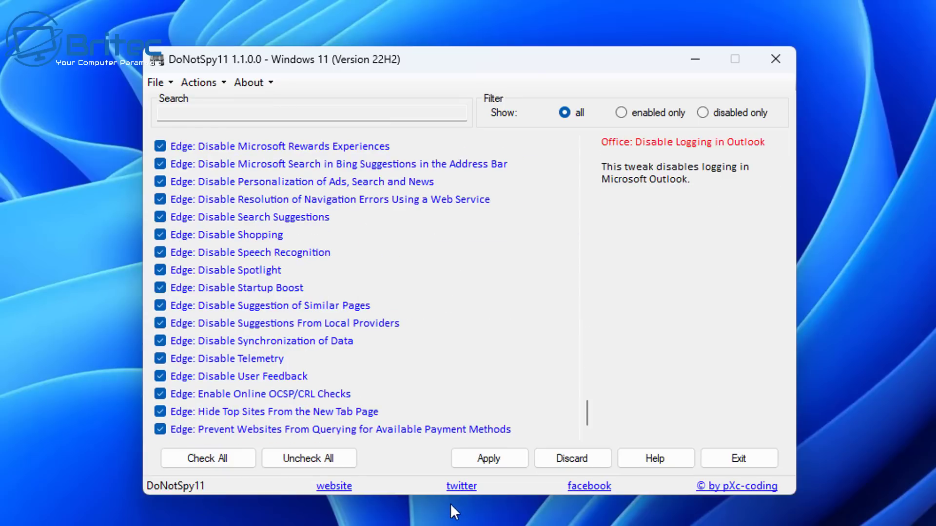
Apply the selected tweaks and create a system restore point when offered
left_click(482, 458)
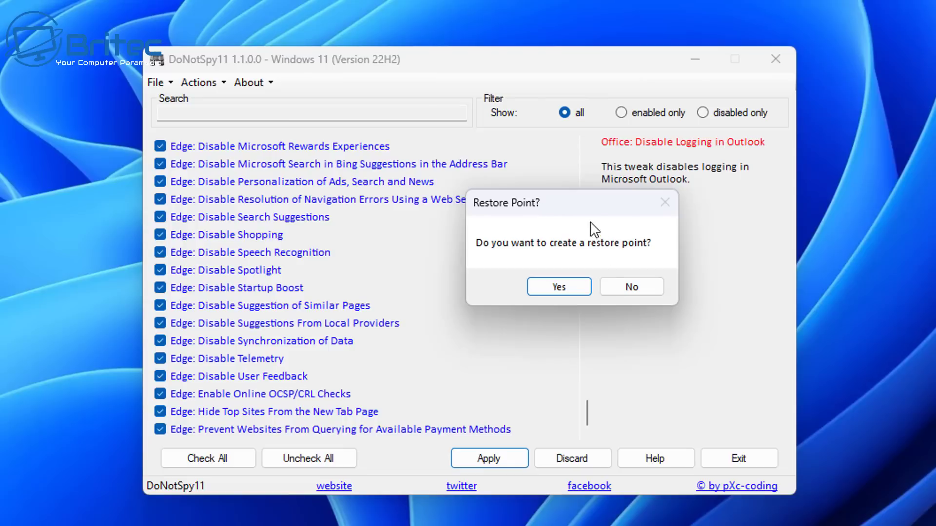
left_click_drag(575, 215, 473, 210)
left_click(456, 283)
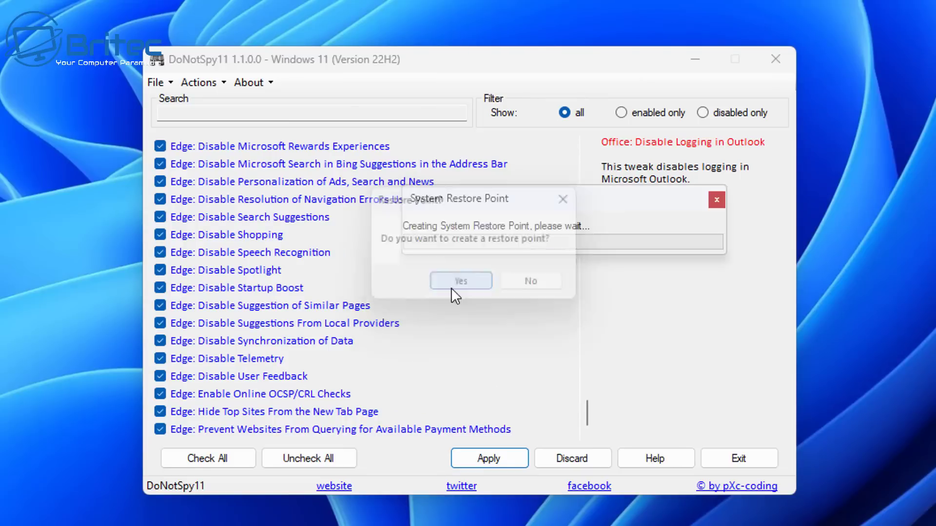
left_click_drag(591, 195, 441, 197)
left_click(503, 298)
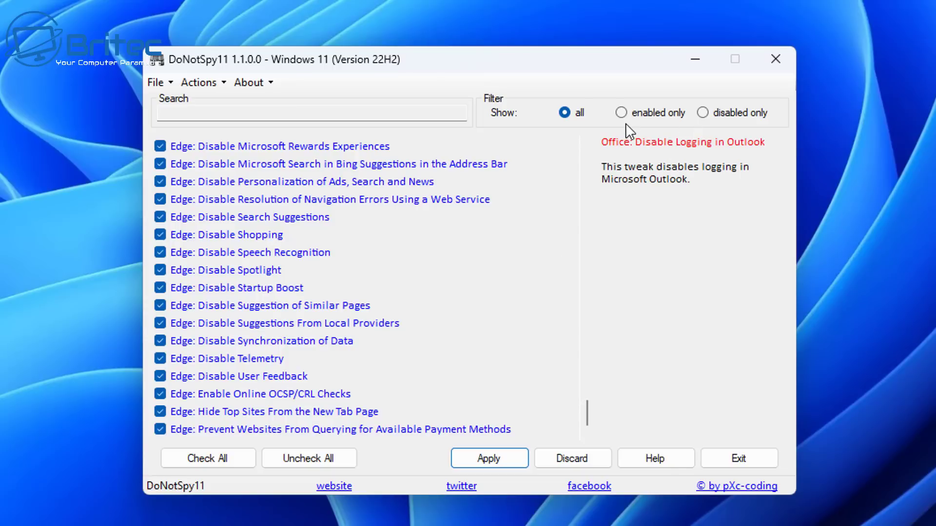
Filter the list to disabled tweaks only and review which ones are left off
left_click(703, 113)
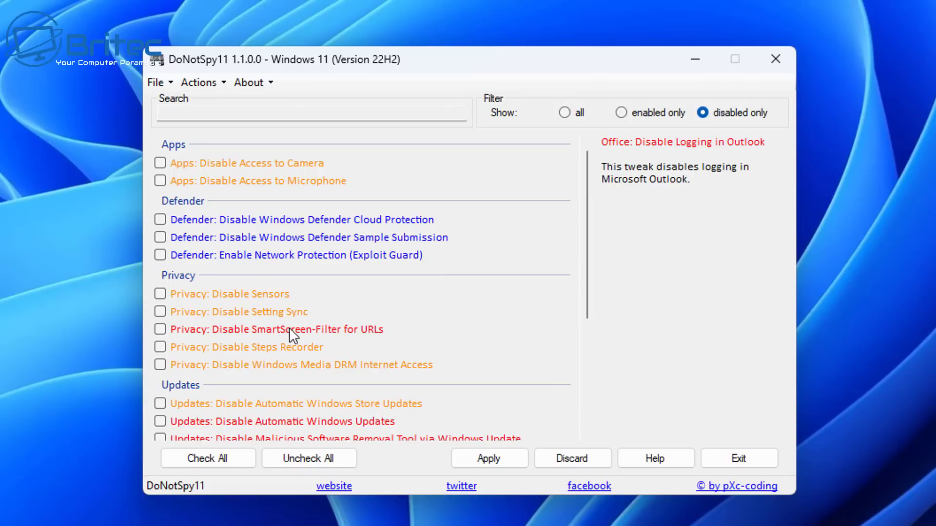
scroll(288, 327, "down", 3)
scroll(289, 332, "up", 3)
Filter the list to enabled tweaks only, review them and apply the settings
left_click(628, 116)
scroll(481, 264, "down", 6)
scroll(481, 268, "down", 3)
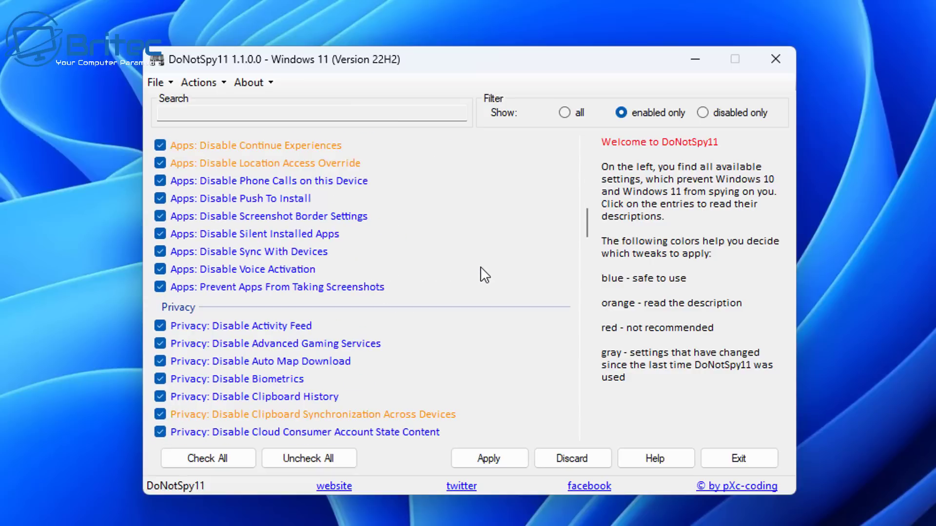
scroll(481, 268, "down", 6)
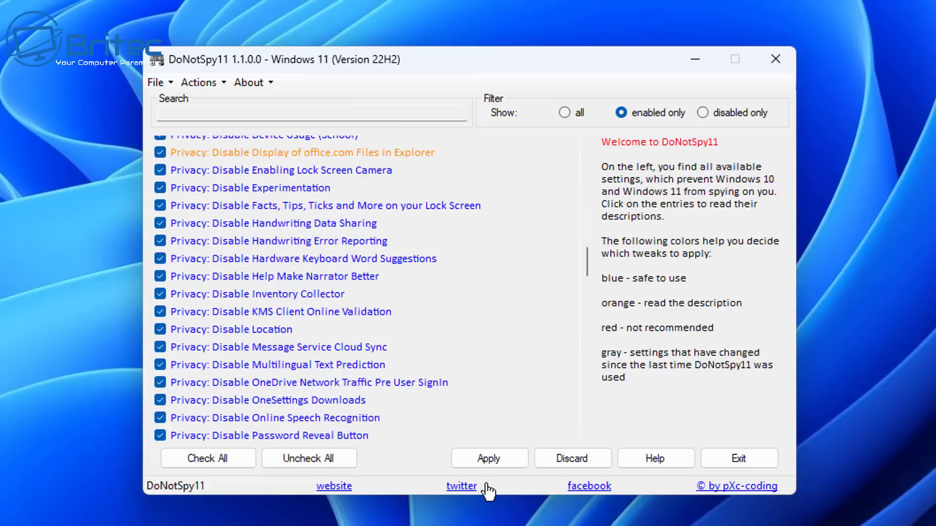
left_click(489, 458)
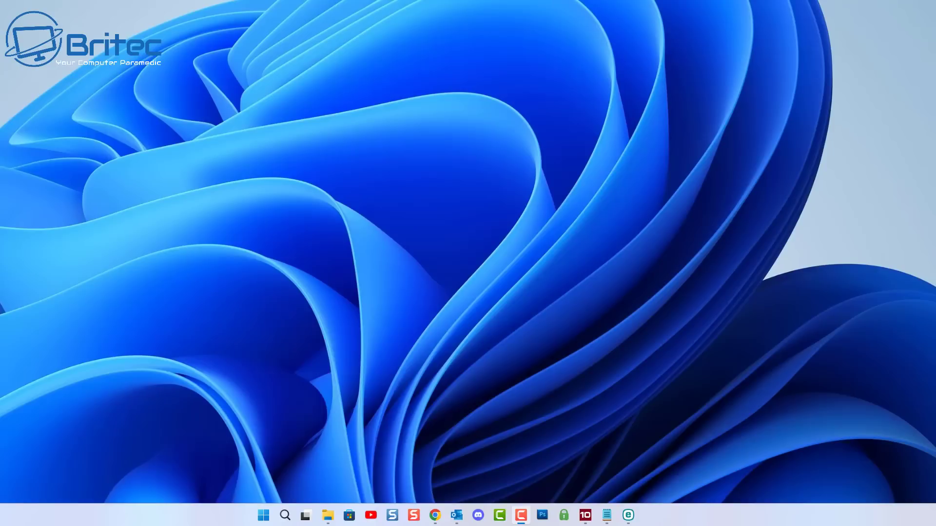